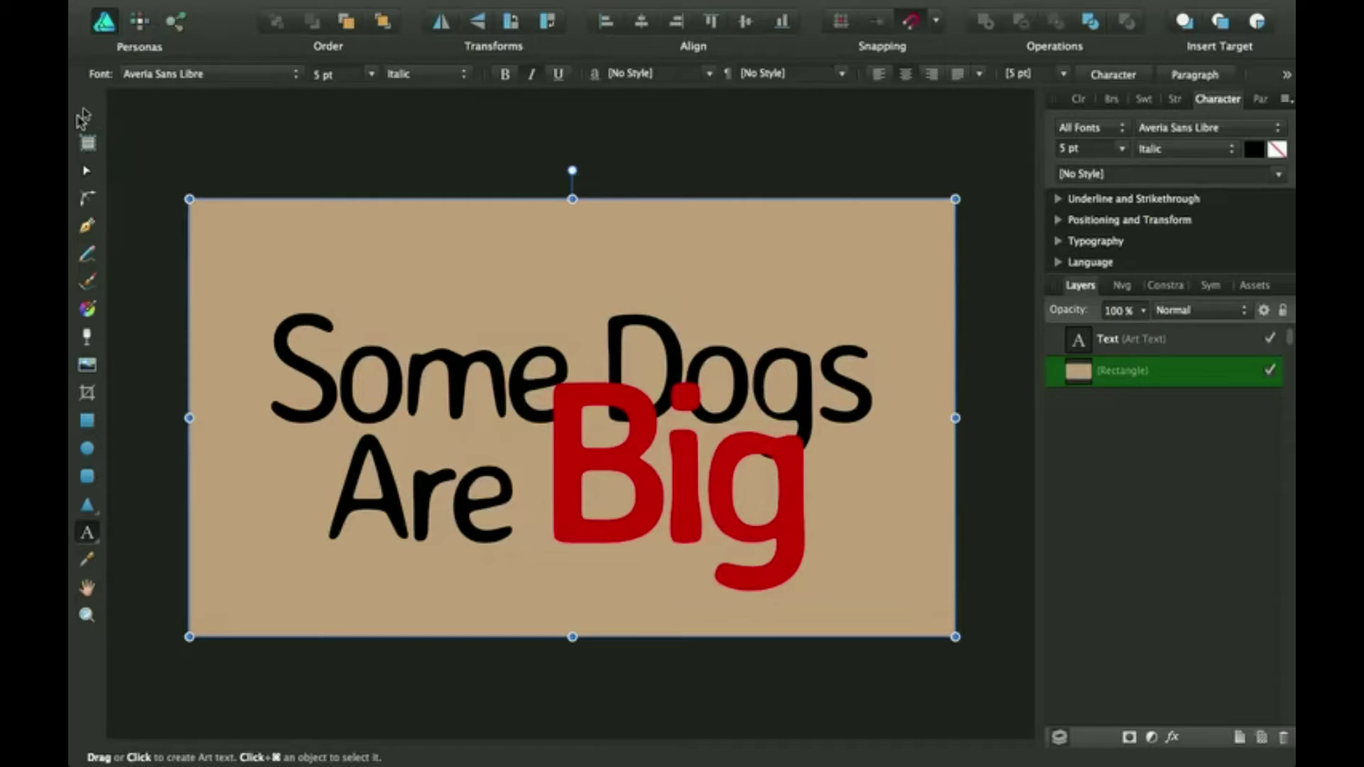
# Step: Choose the Move tool so the tan rectangle's options show in the context toolbar
pyautogui.click(86, 113)
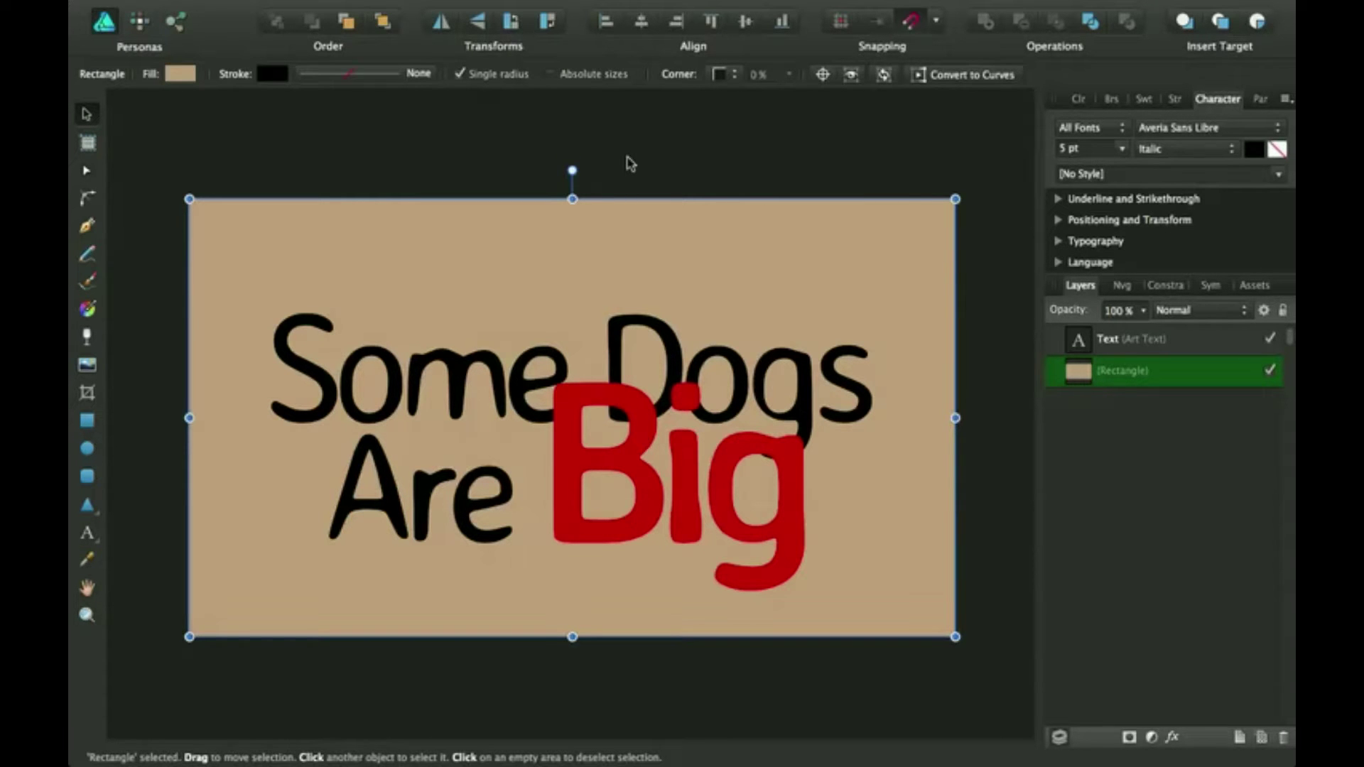
pyautogui.scroll(1, 629, 163)
pyautogui.scroll(-1, 629, 163)
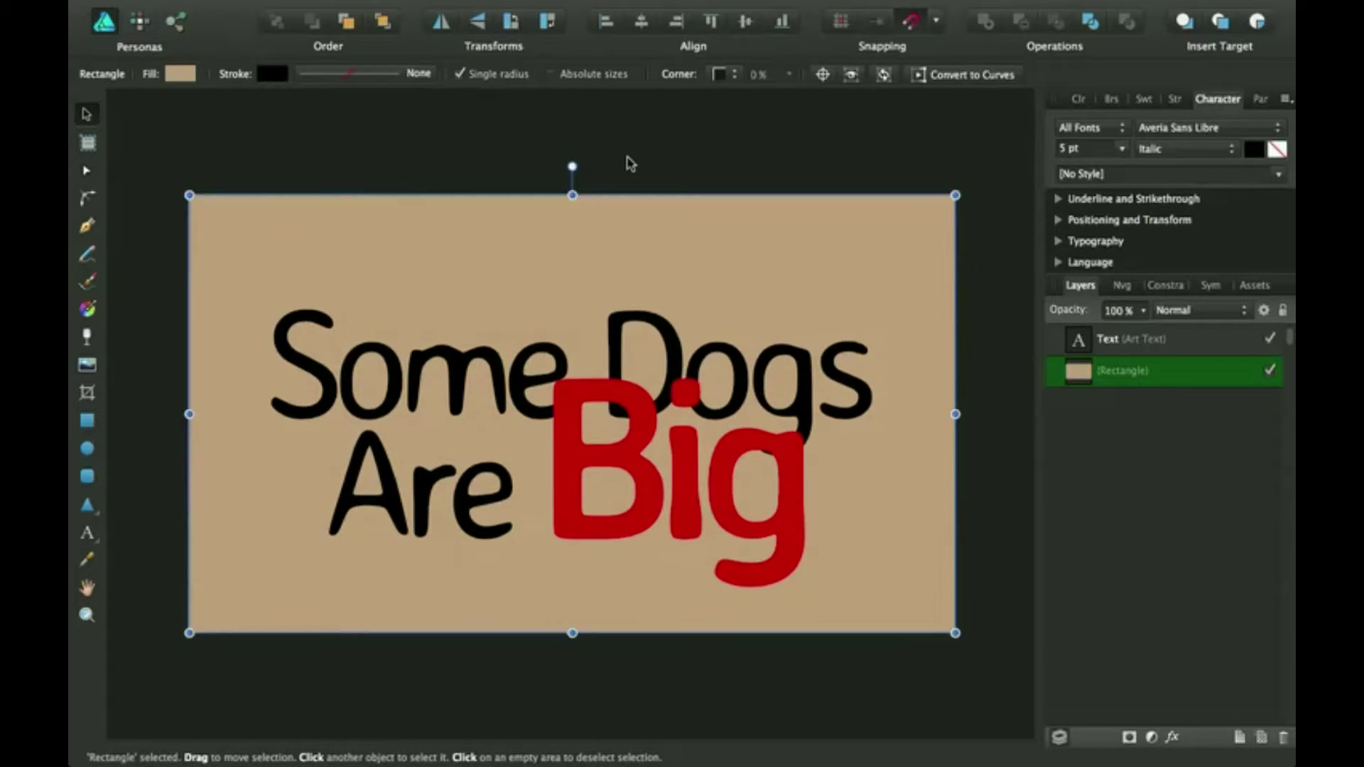
pyautogui.moveTo(669, 7)
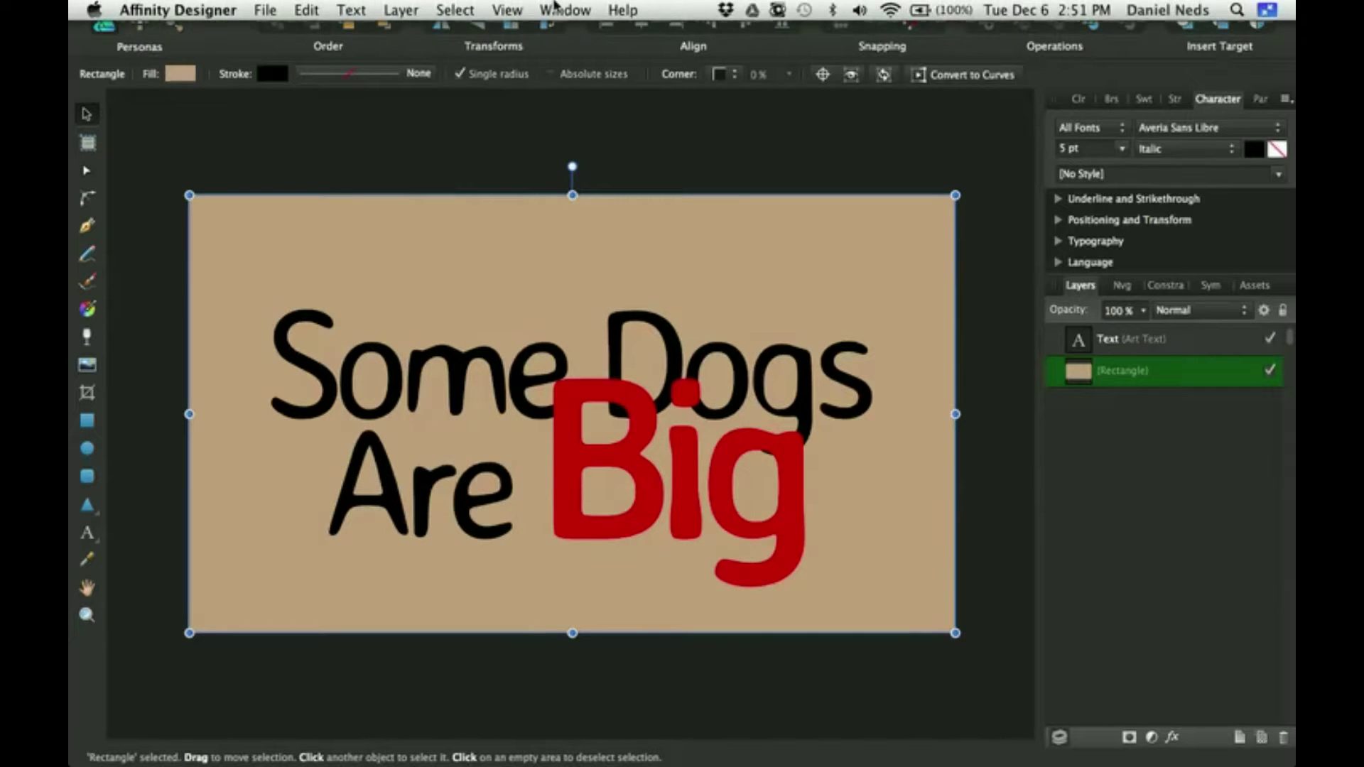
pyautogui.click(507, 10)
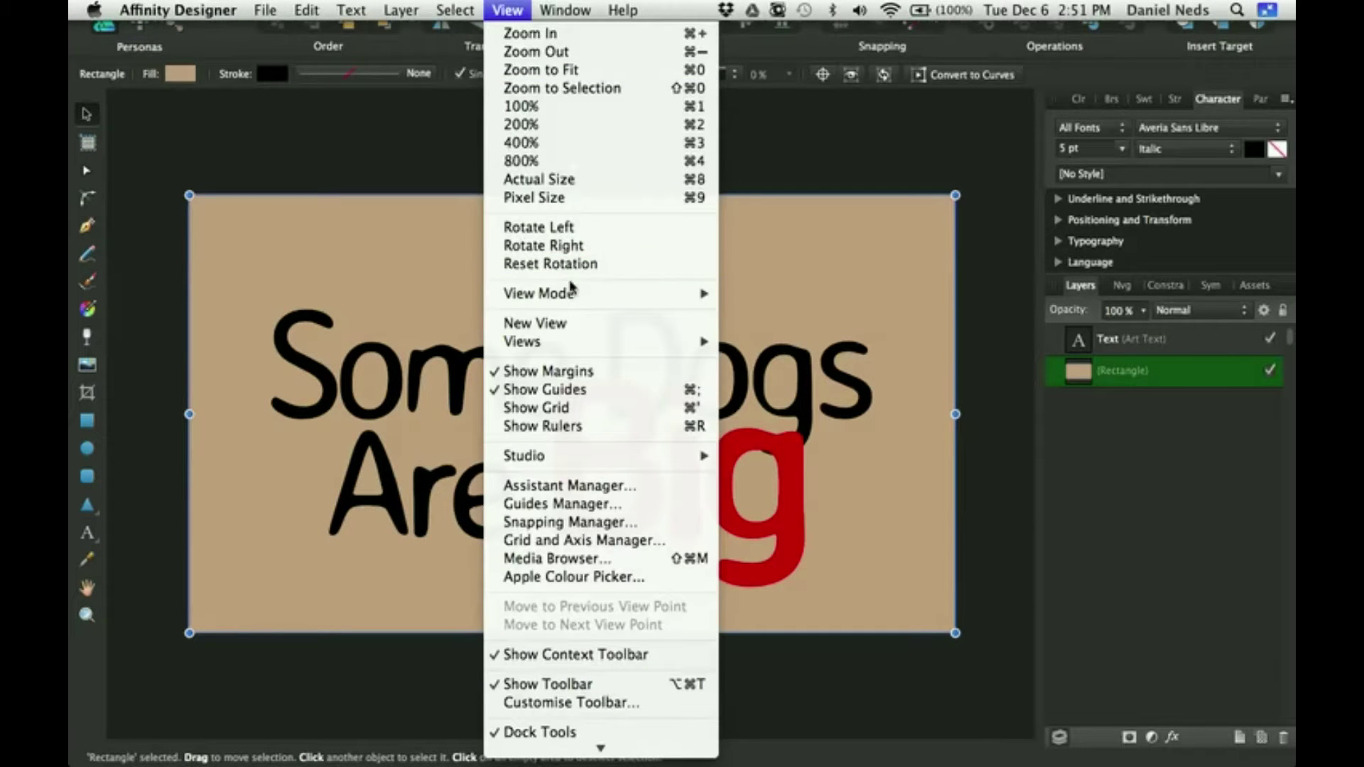
pyautogui.moveTo(541, 455)
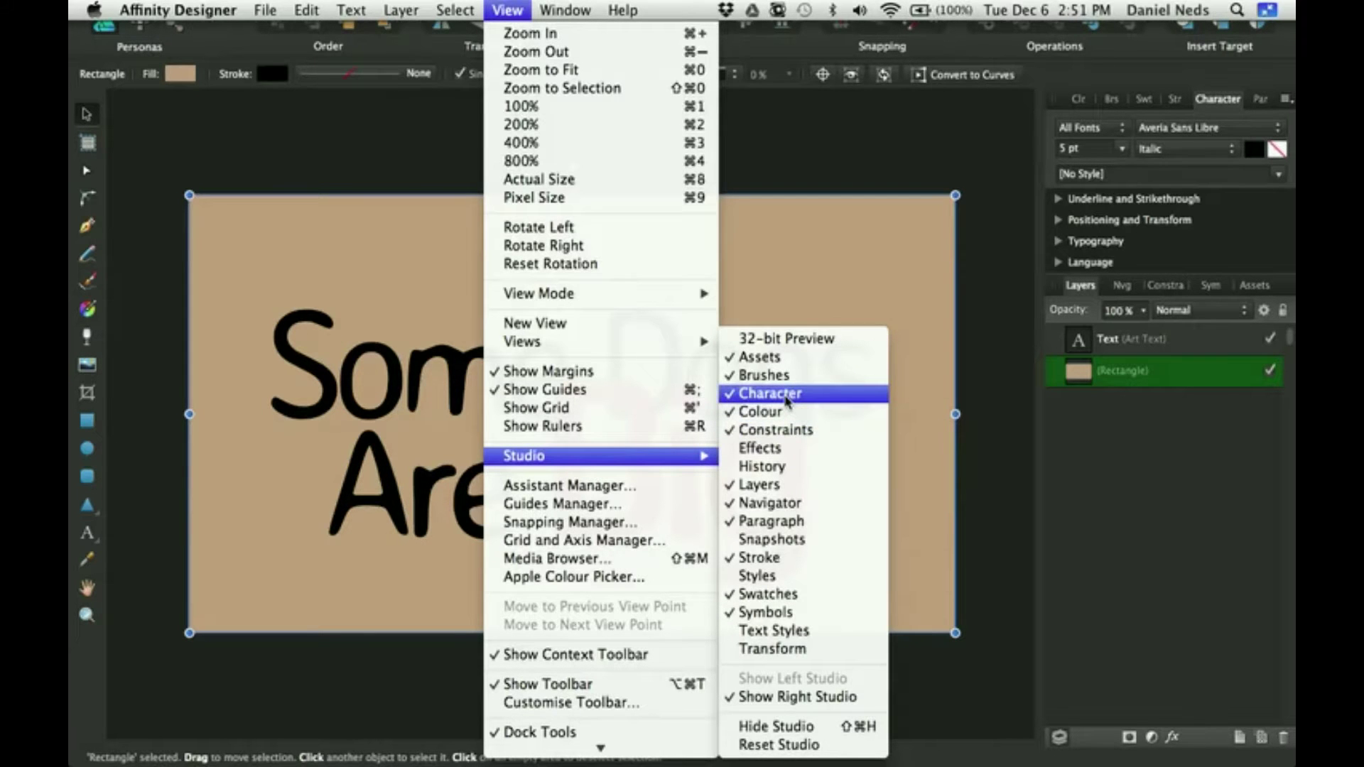
pyautogui.click(1011, 416)
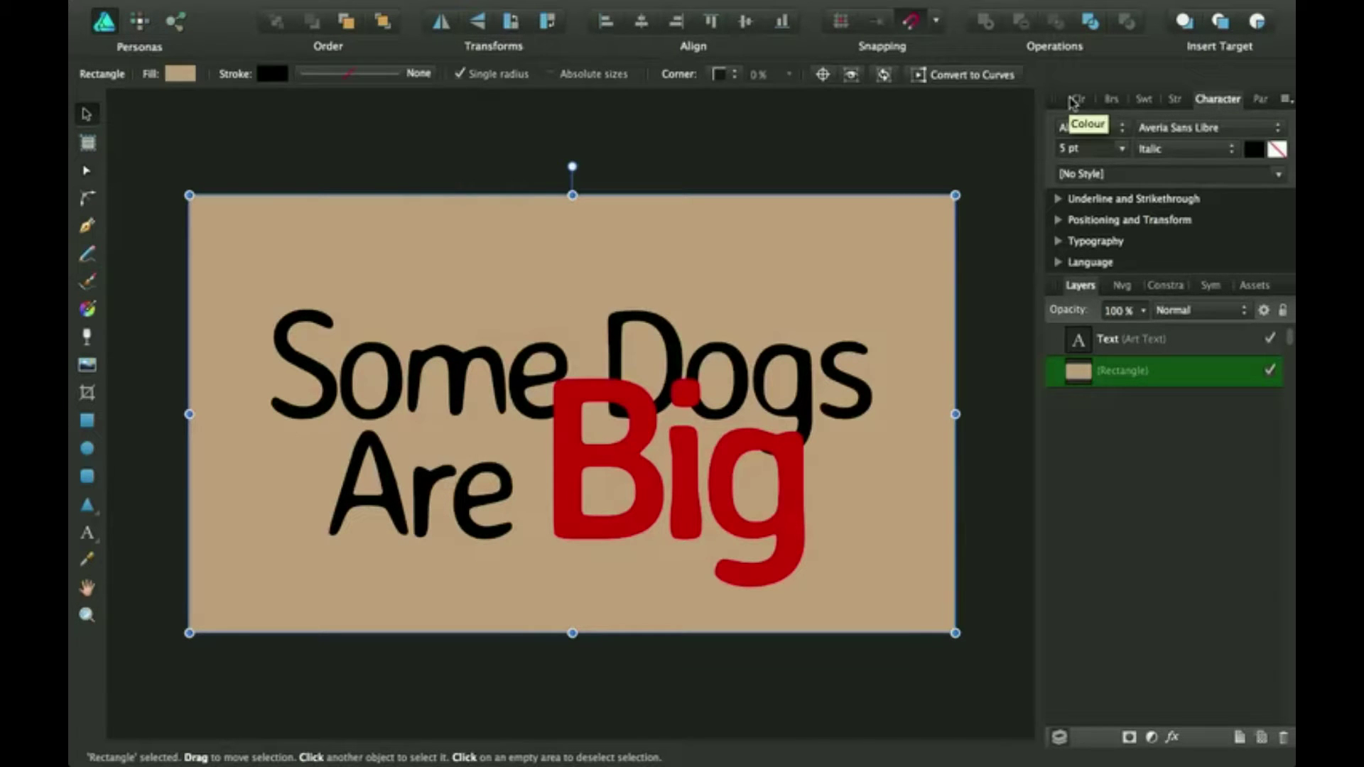
# Step: Pick the Artistic Text tool and re-dock the Character panel in the right studio
pyautogui.click(87, 533)
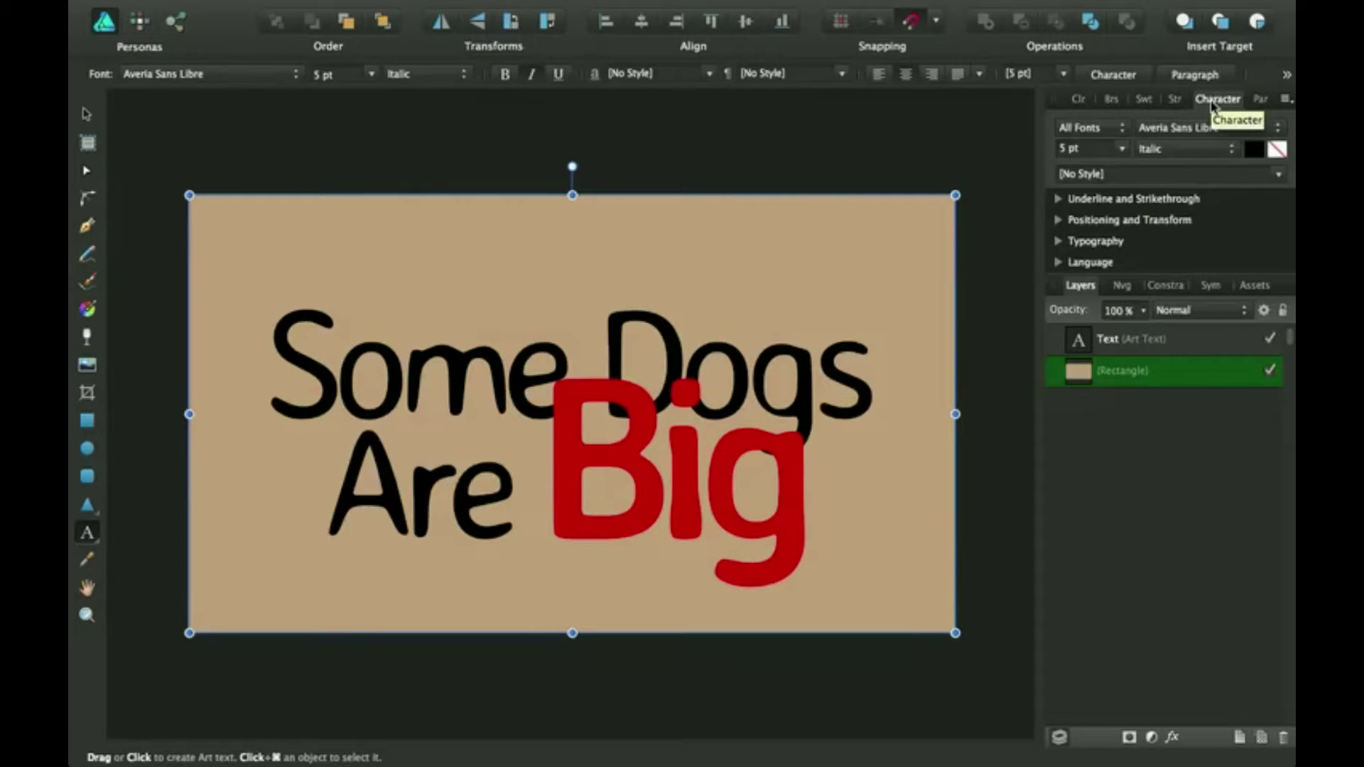
pyautogui.moveTo(1221, 103); pyautogui.dragTo(808, 149)
pyautogui.click(780, 148)
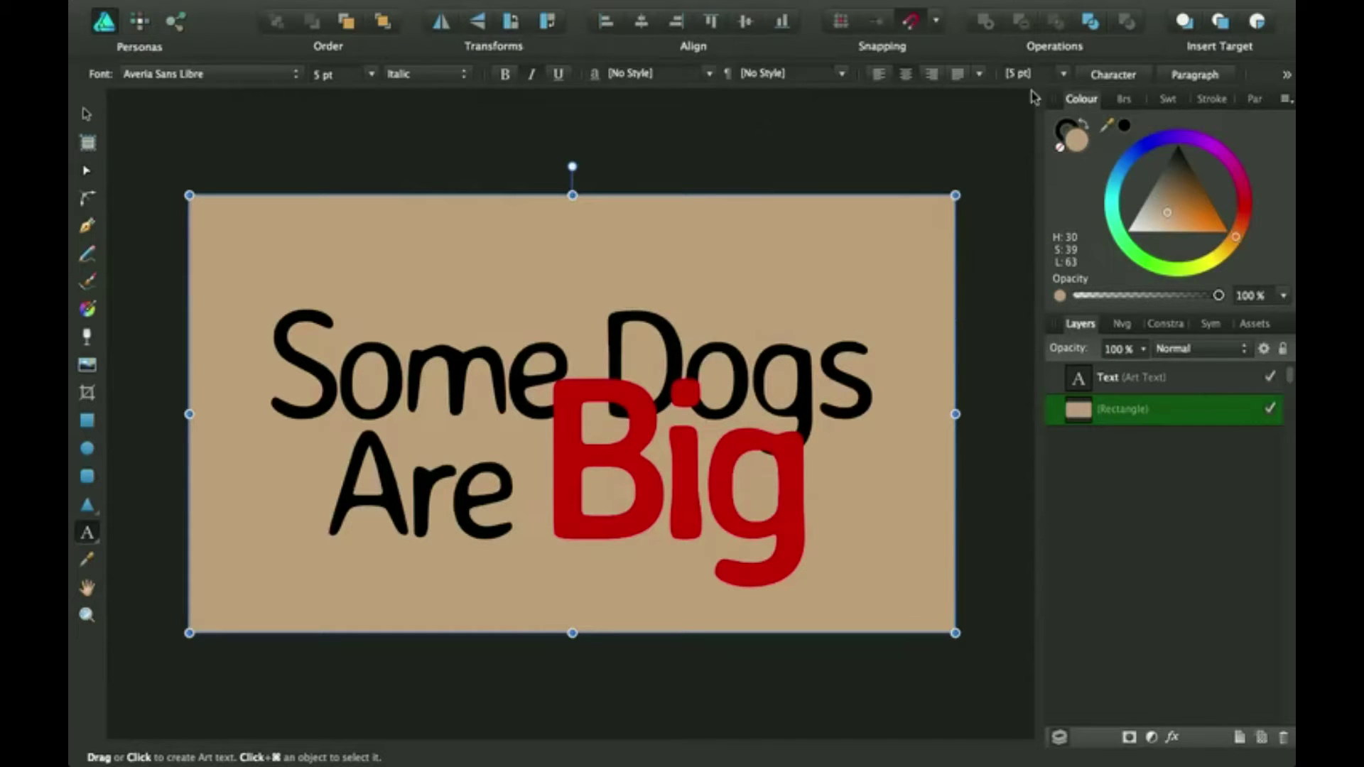
pyautogui.click(1114, 76)
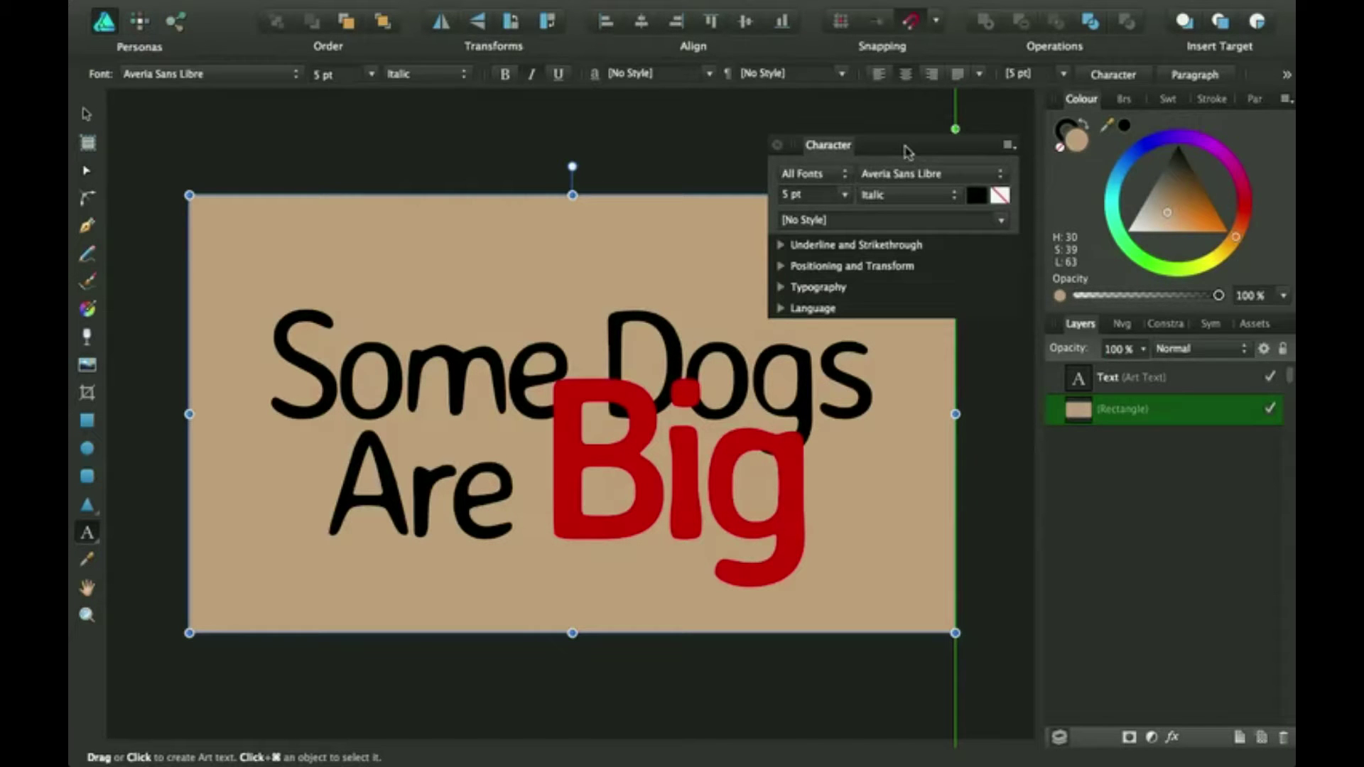
pyautogui.moveTo(898, 151); pyautogui.dragTo(1279, 108)
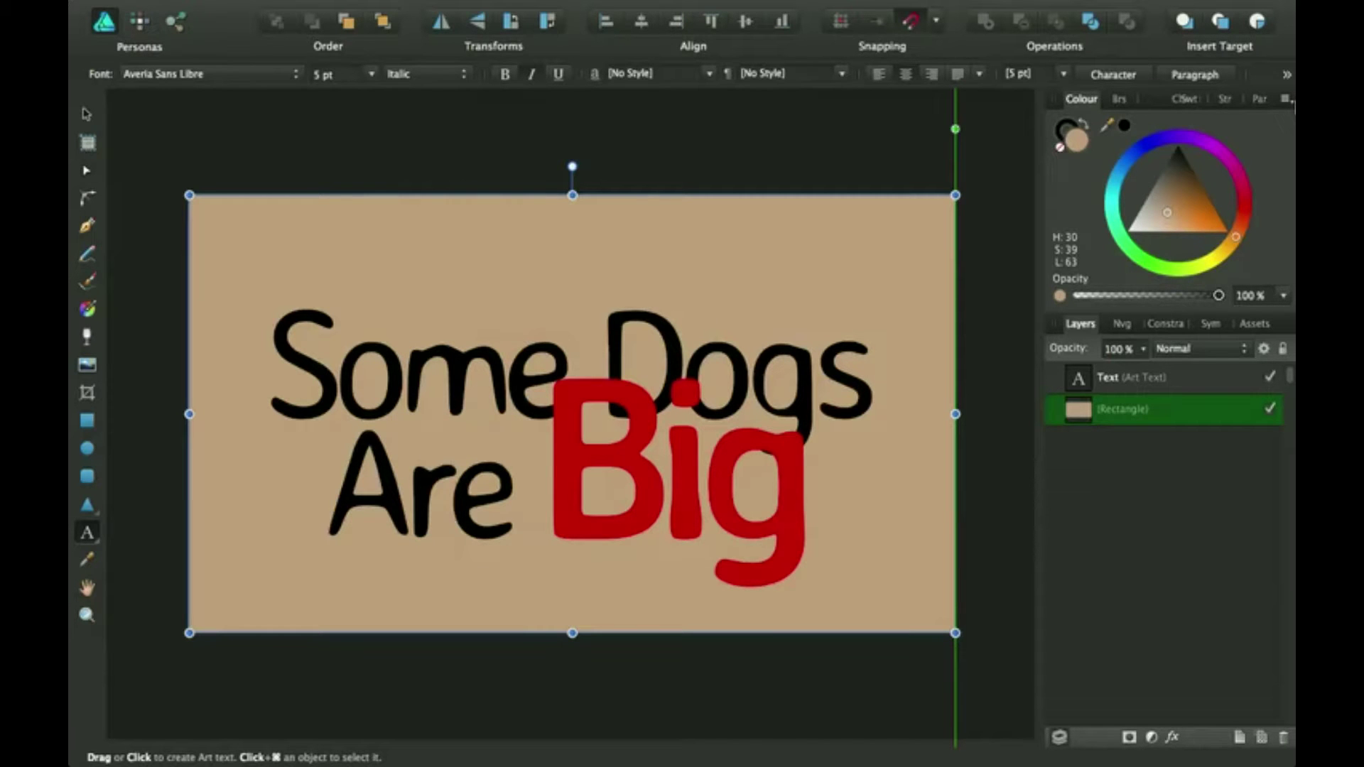
pyautogui.click(1144, 100)
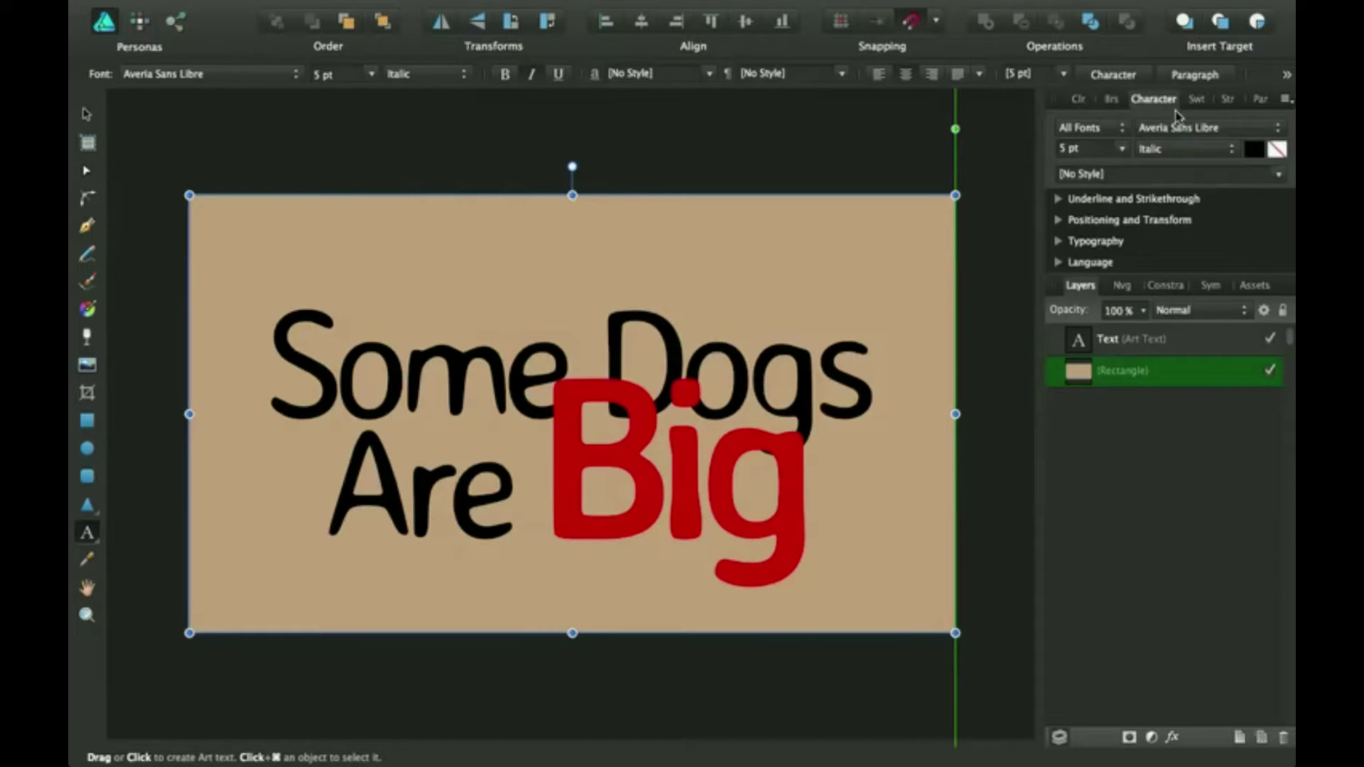
pyautogui.moveTo(1169, 101); pyautogui.dragTo(1272, 107)
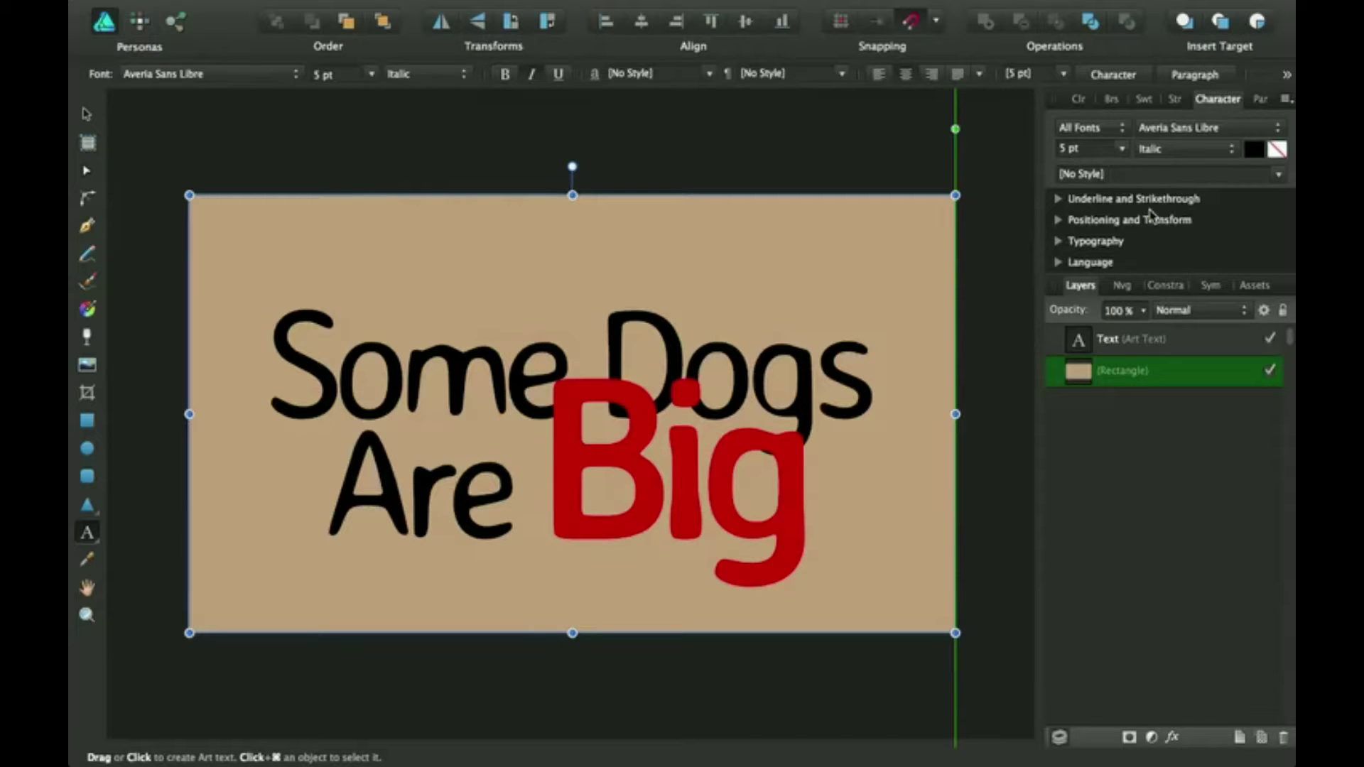
# Step: Expand Underline and Strikethrough, Positioning and Transform, and Typography, keeping the All Fonts category
pyautogui.click(1059, 200)
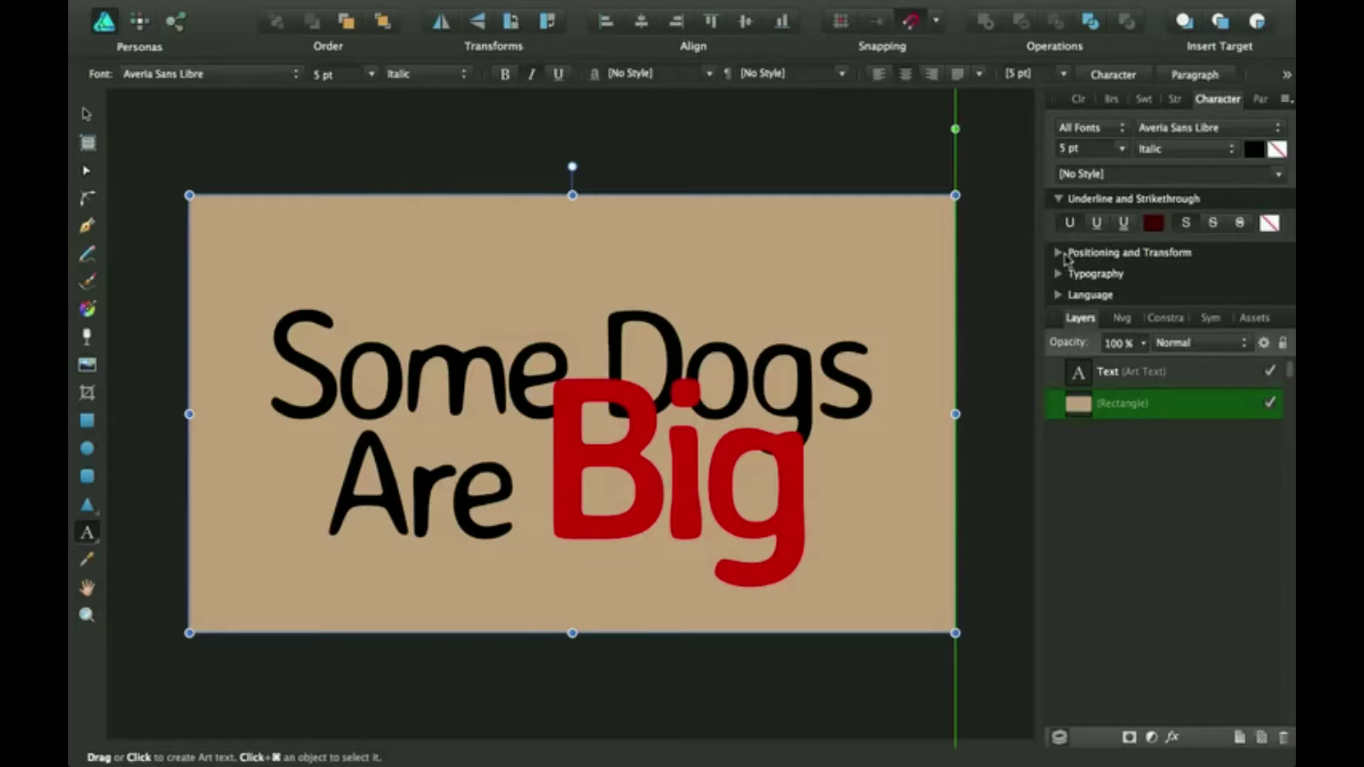
pyautogui.click(1059, 255)
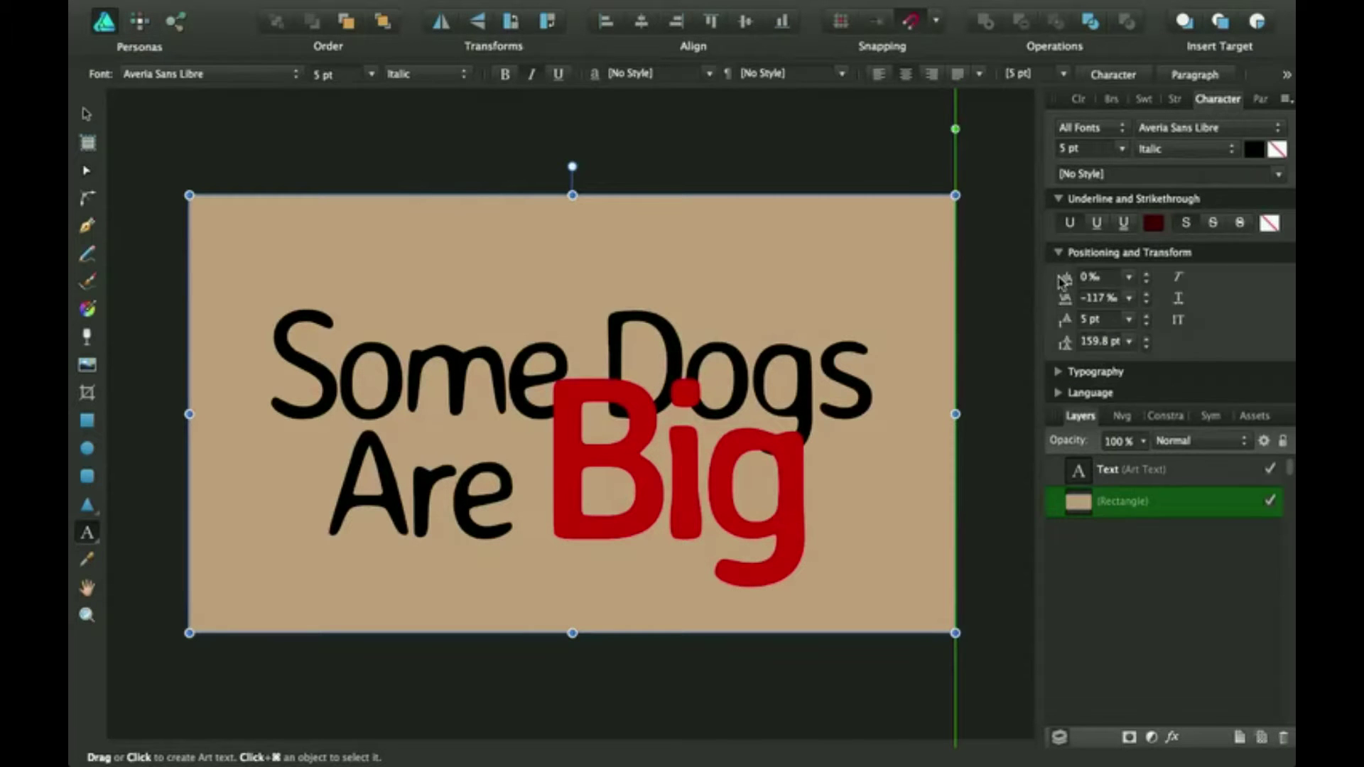
pyautogui.click(1059, 374)
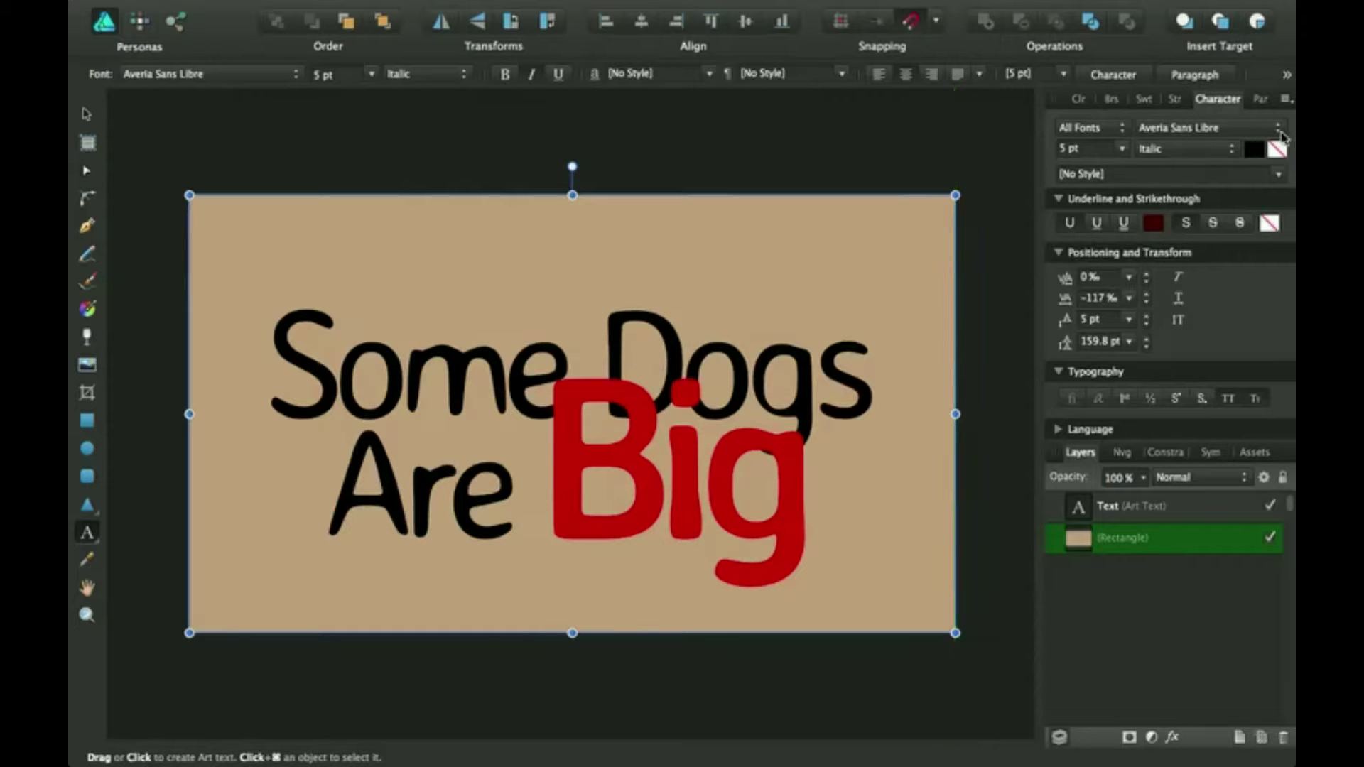
pyautogui.click(1119, 130)
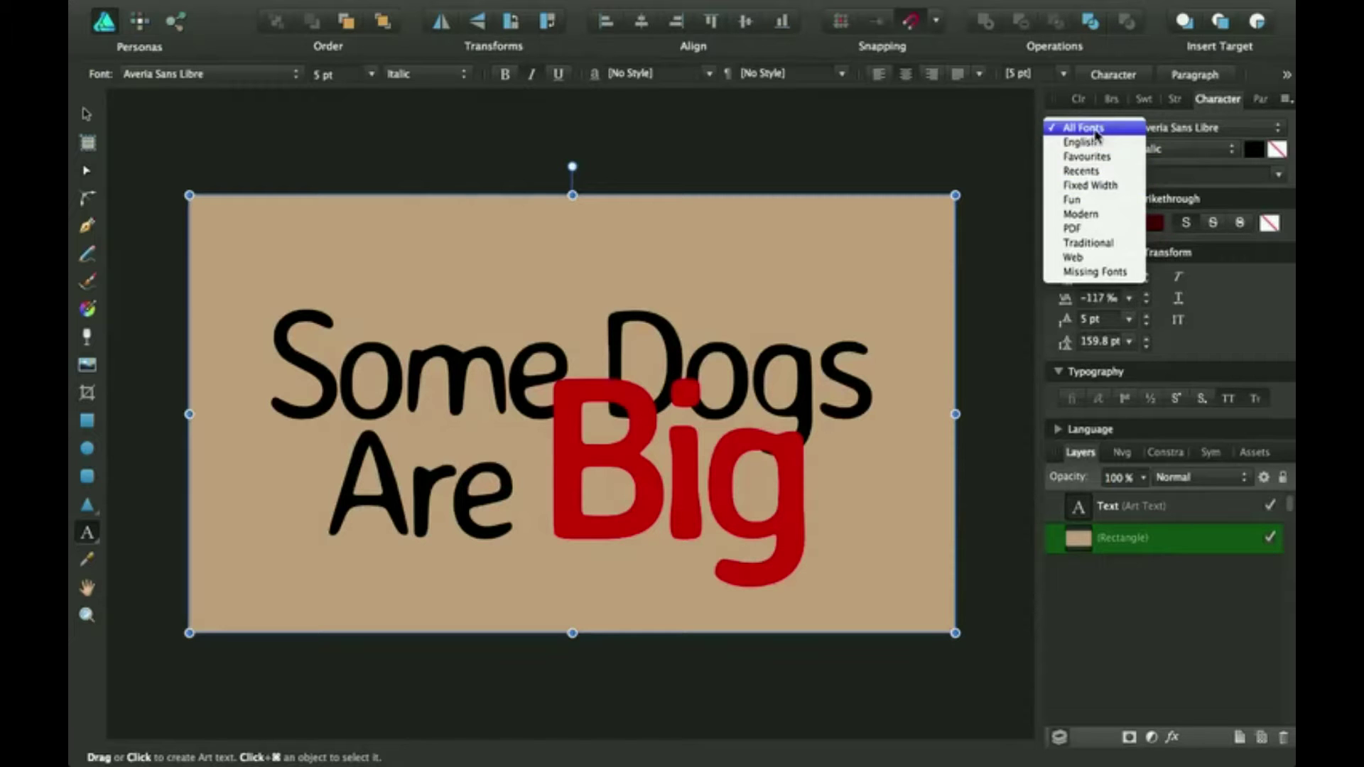
pyautogui.click(1094, 126)
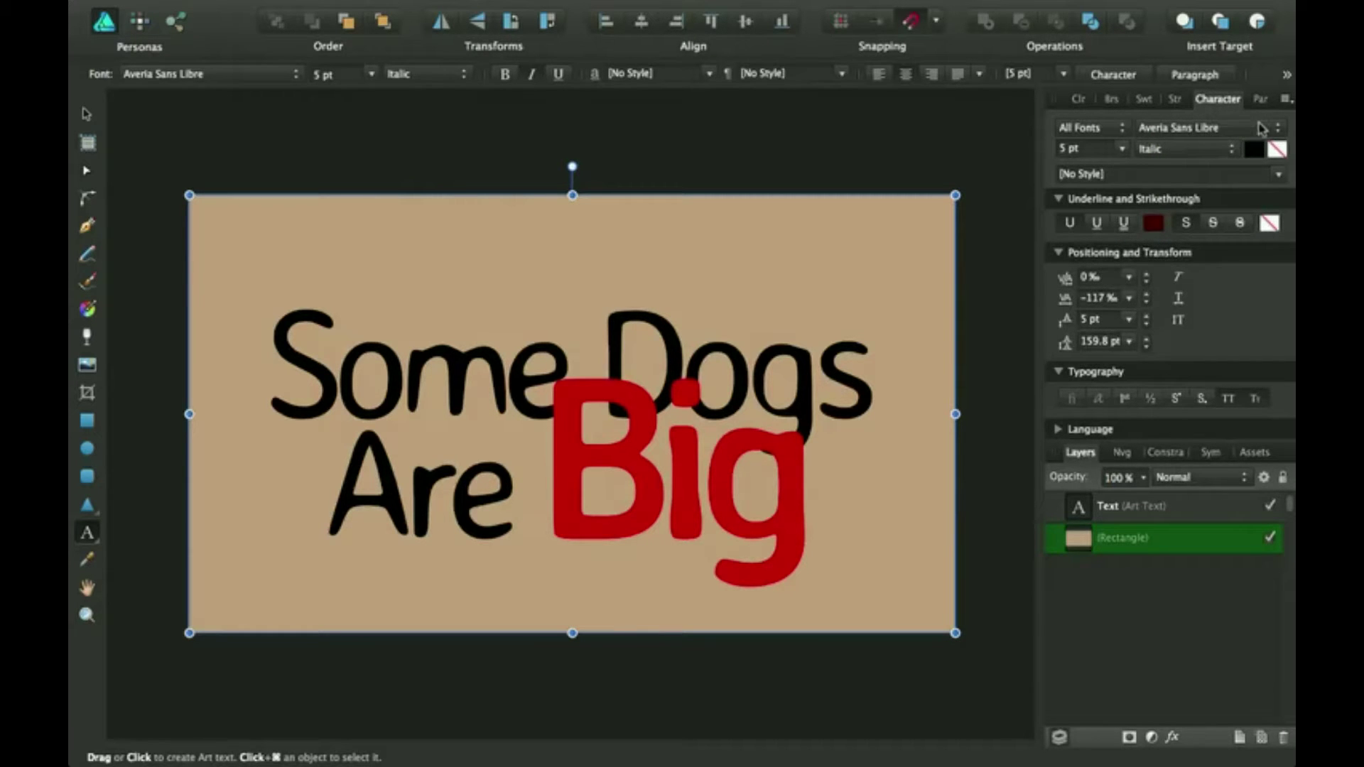
# Step: Pick Apple LiGothic from the font list and look through the size and weight choices
pyautogui.click(1273, 130)
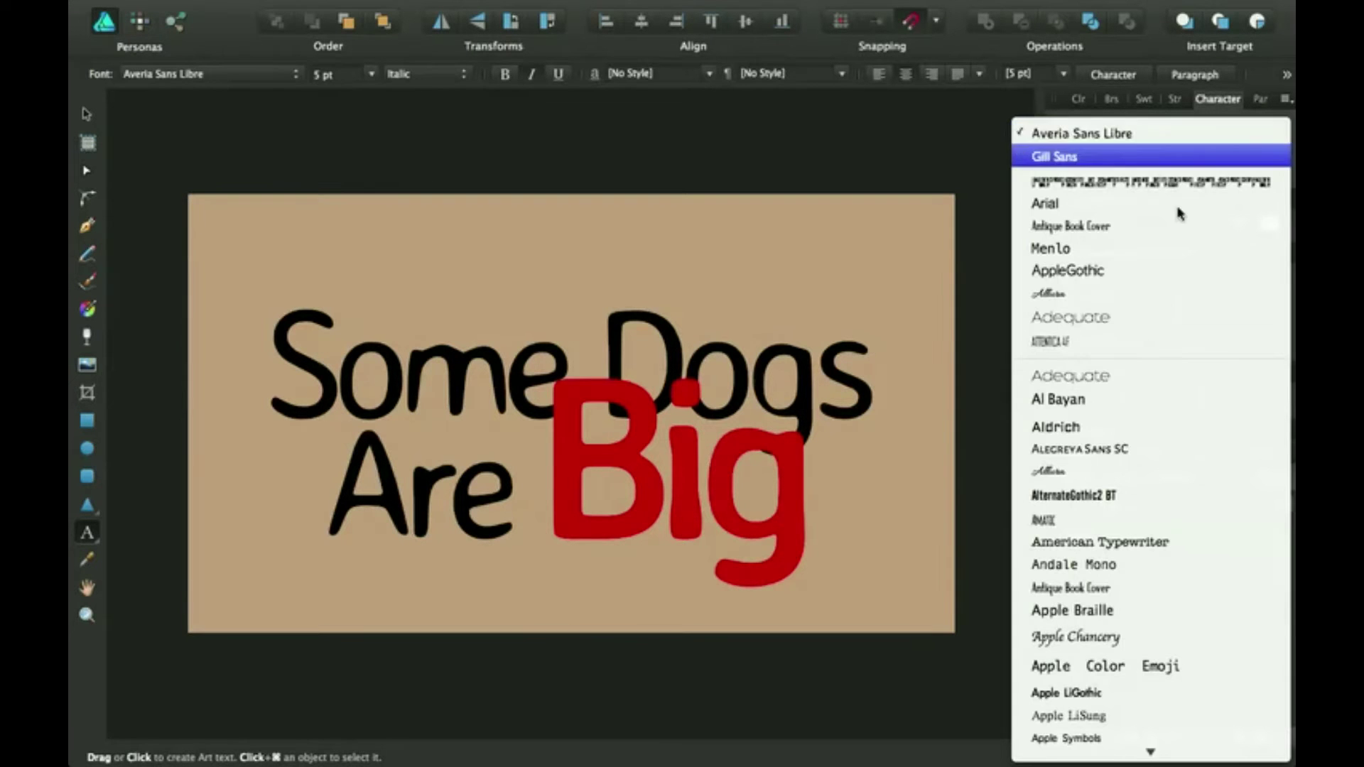
pyautogui.scroll(-10, 1094, 607)
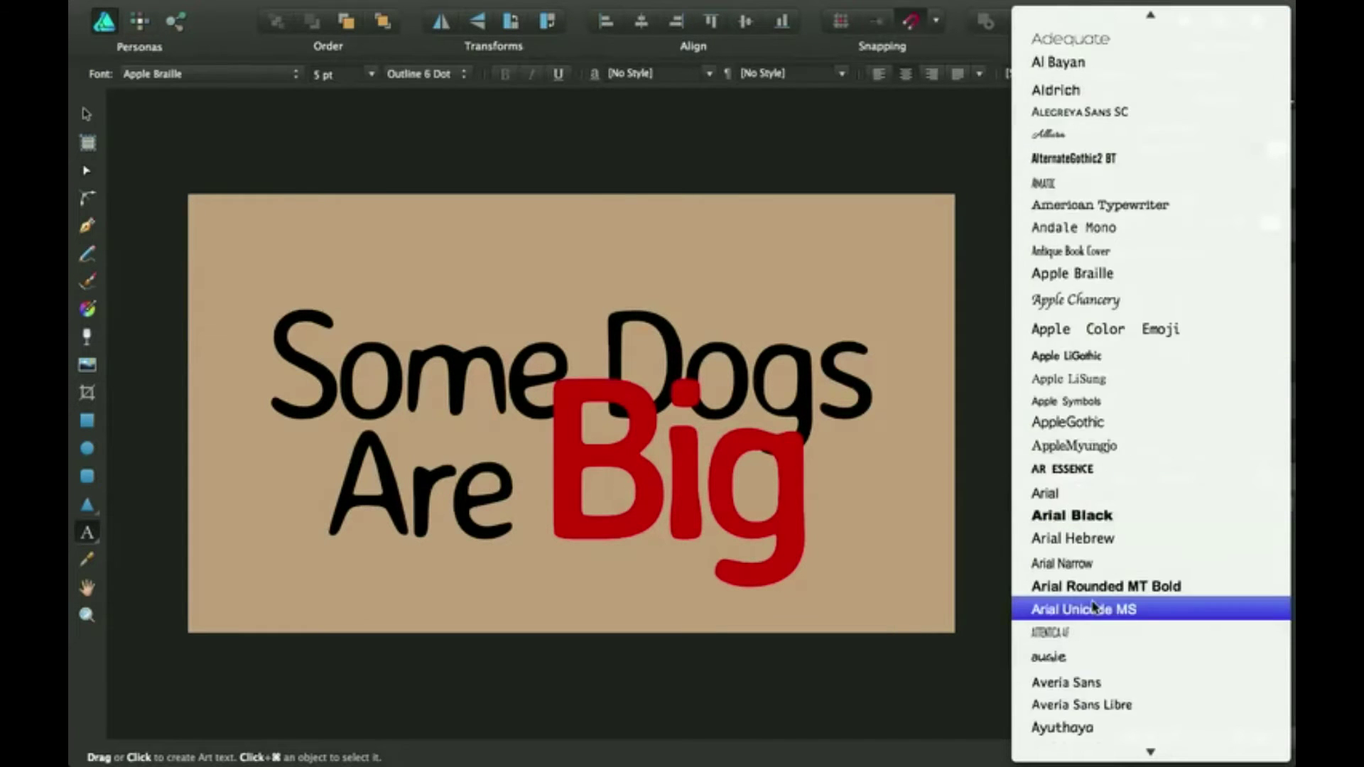
pyautogui.scroll(-8, 1094, 608)
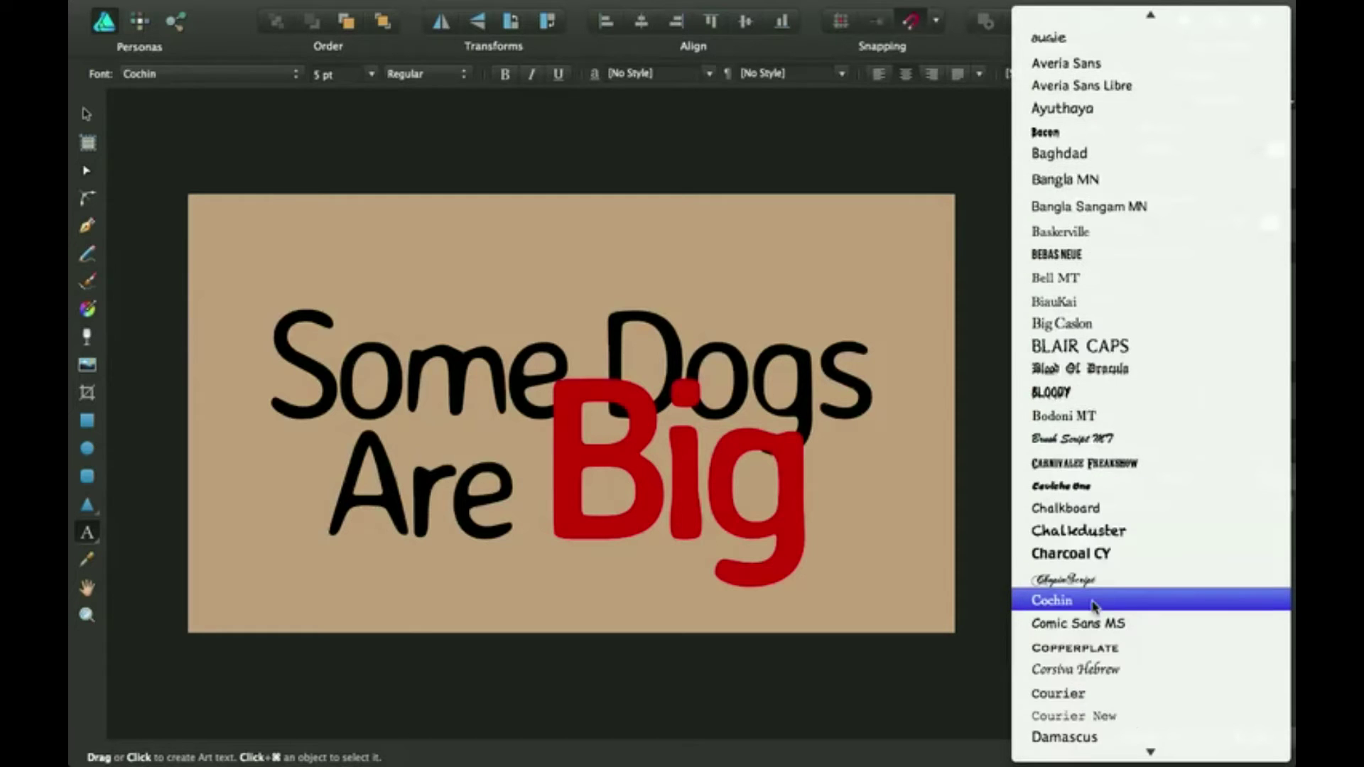
pyautogui.scroll(15, 1094, 606)
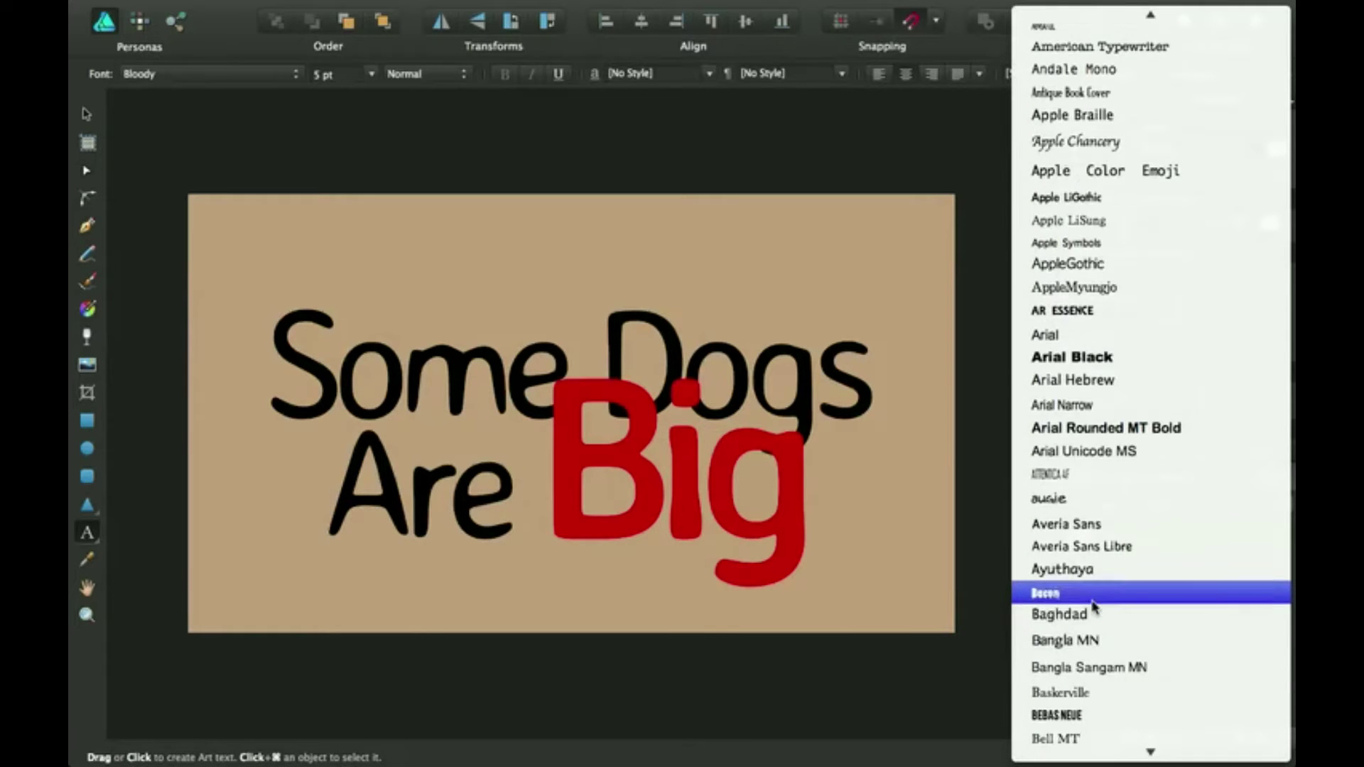
pyautogui.click(1009, 181)
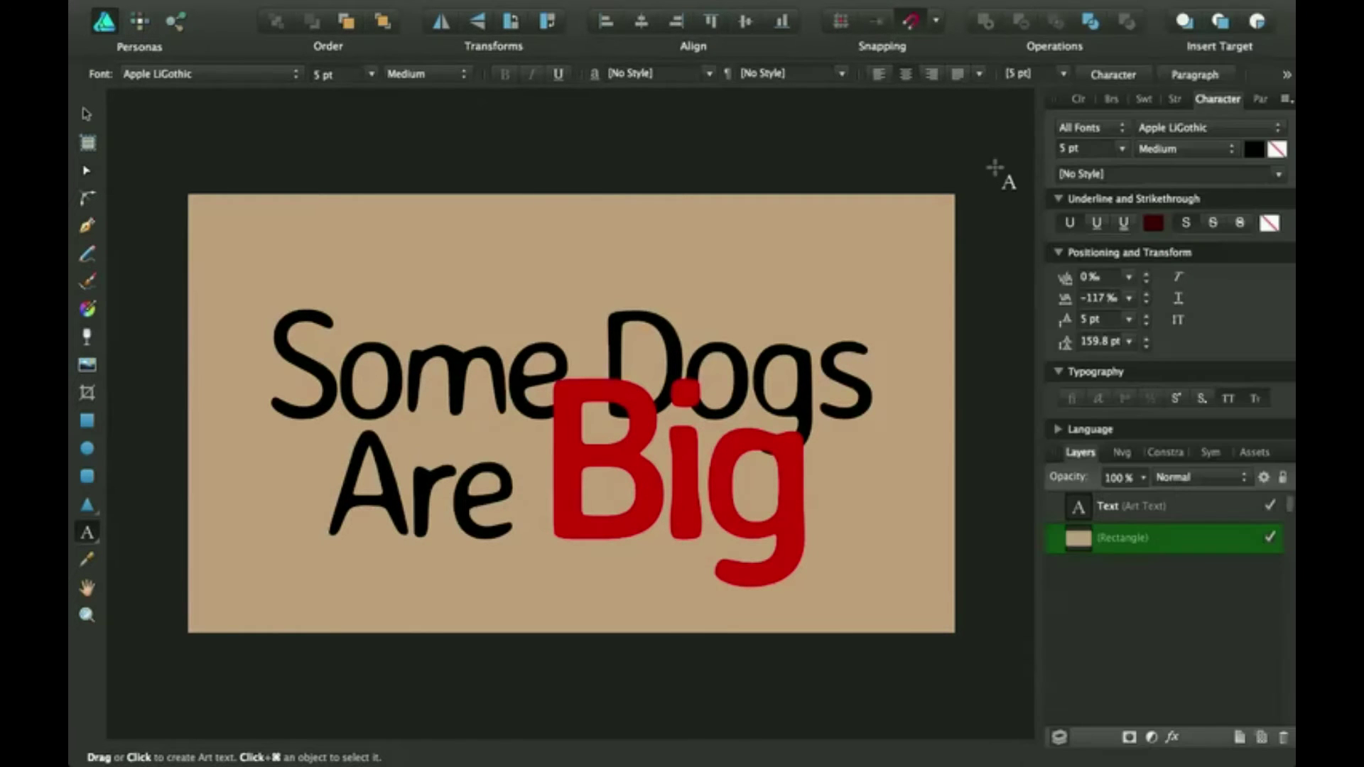
pyautogui.click(1123, 149)
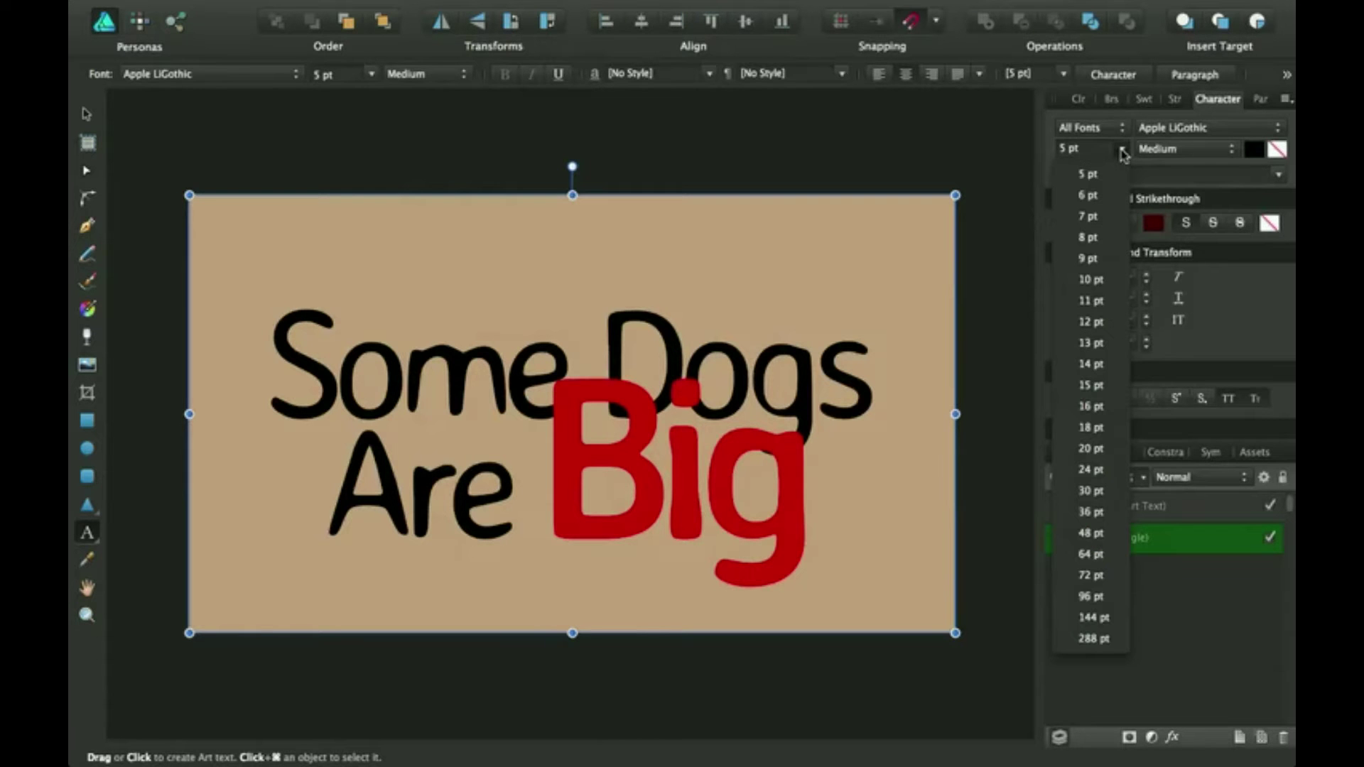
pyautogui.click(1020, 260)
pyautogui.click(1021, 261)
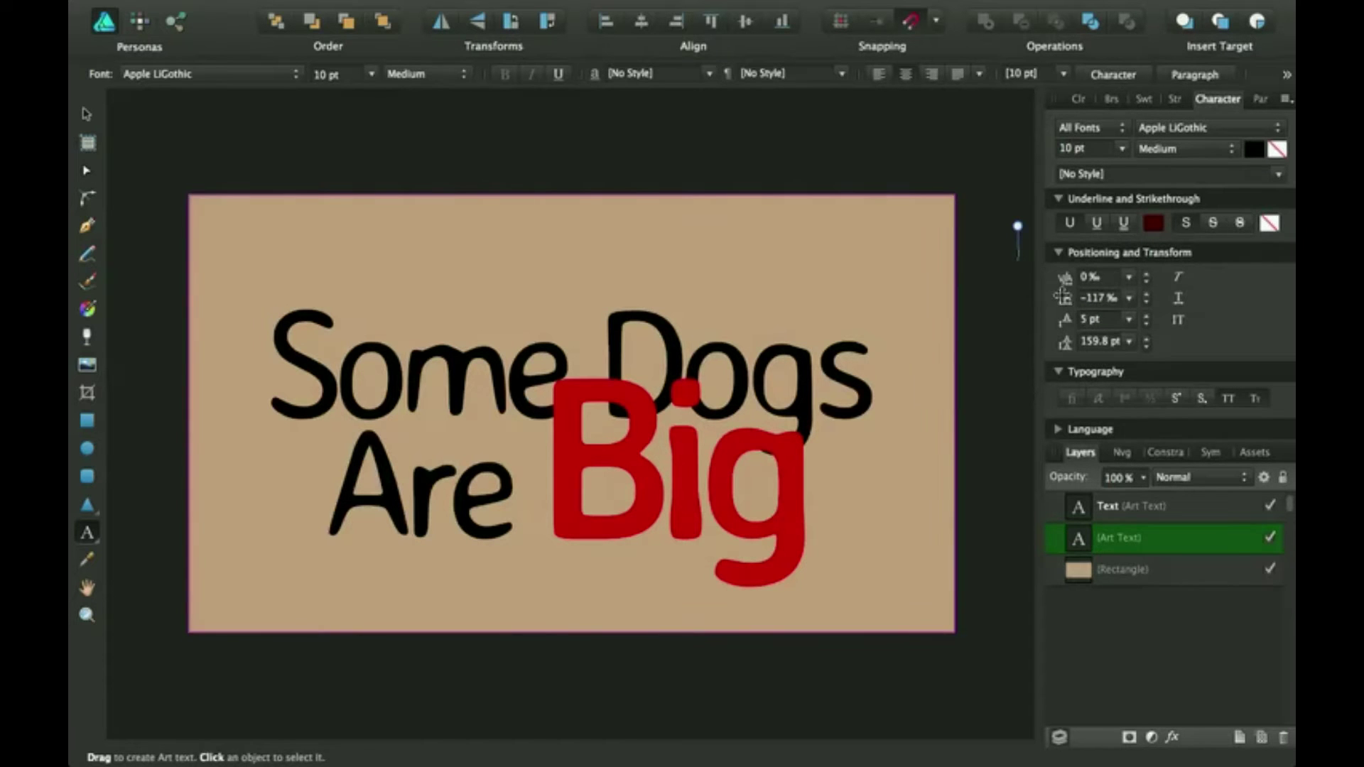
pyautogui.press('Escape')
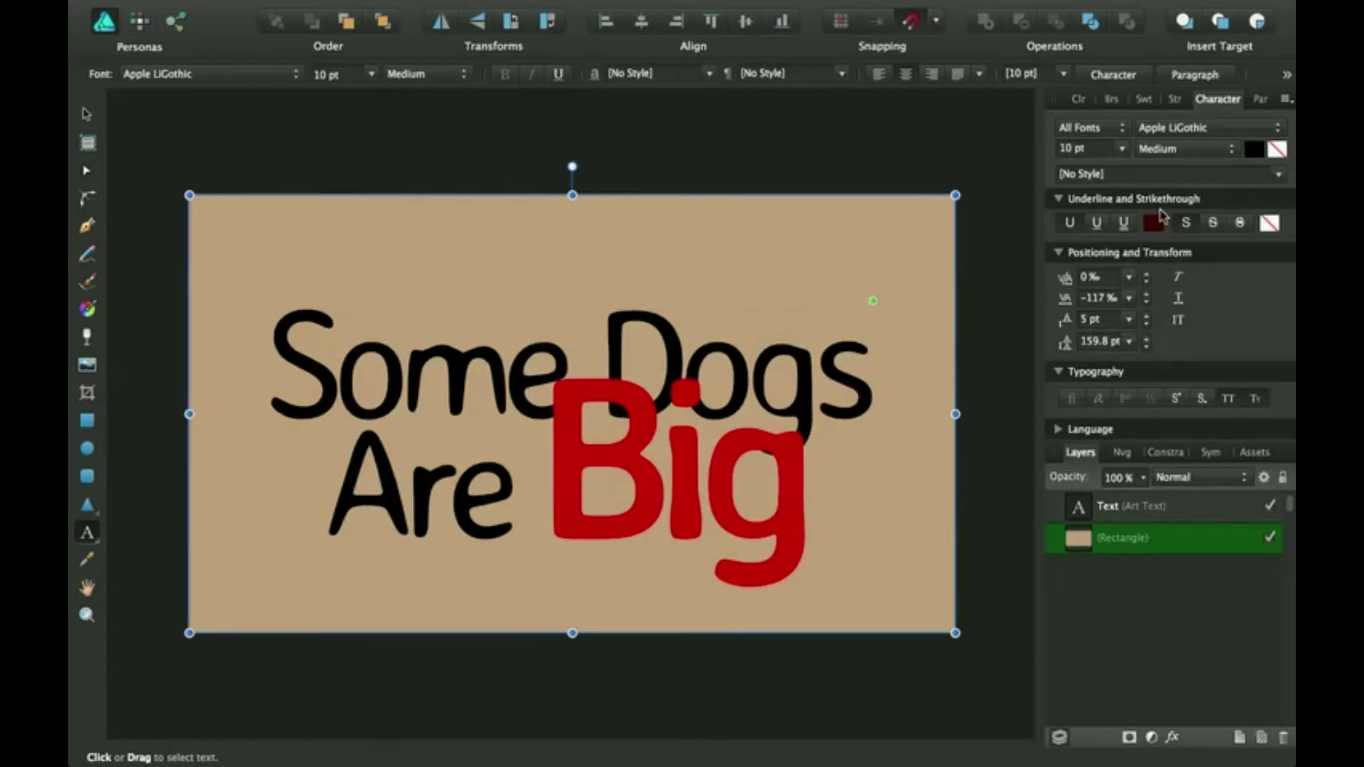
pyautogui.click(1233, 151)
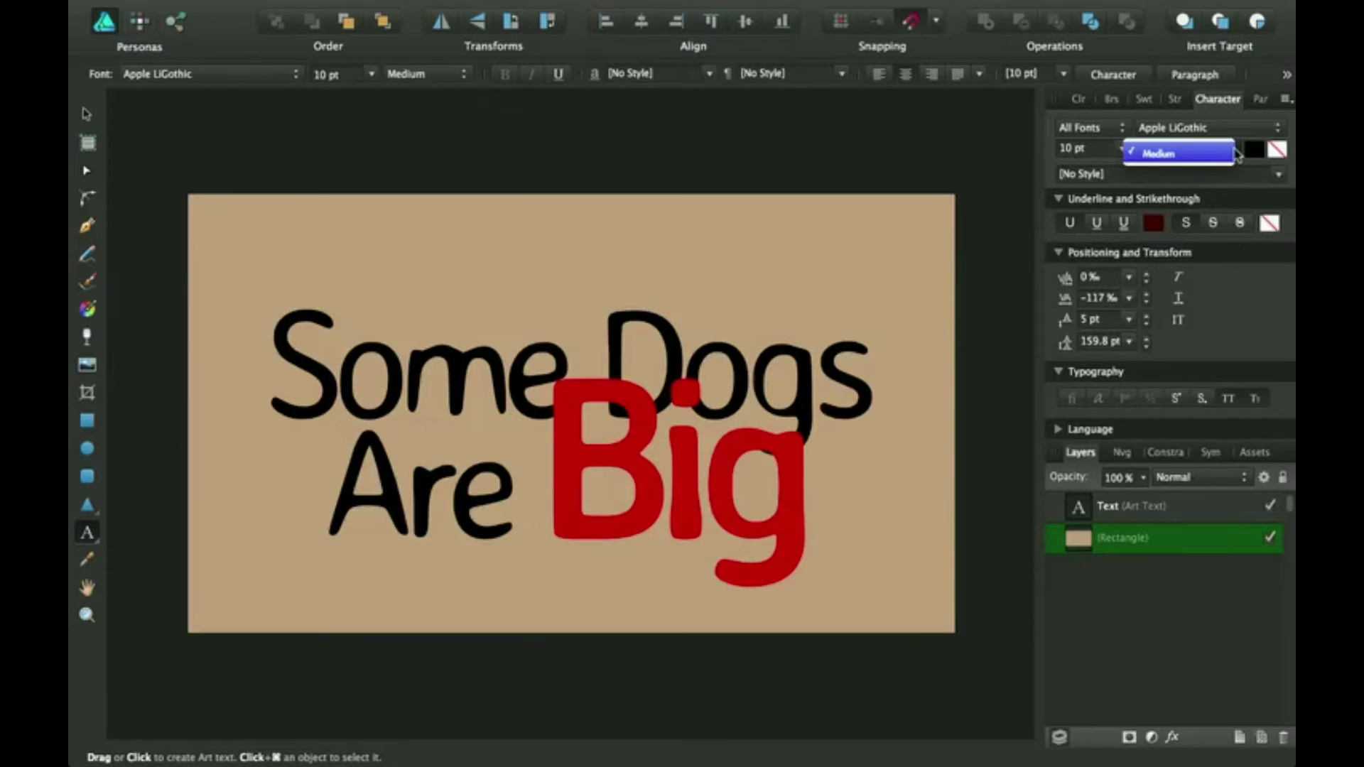
pyautogui.click(1233, 152)
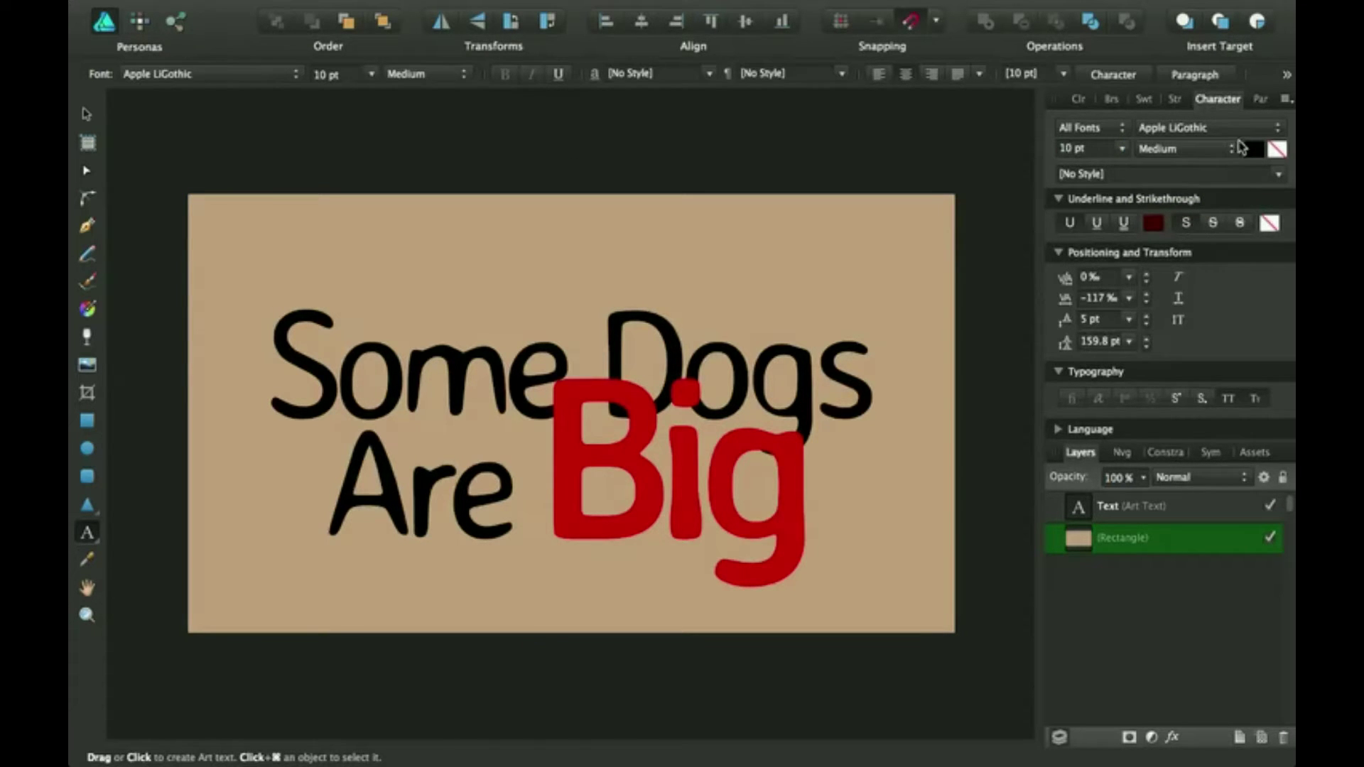
# Step: Set the default font to Gill Sans Bold Italic and apply the Emphasis character style
pyautogui.click(1258, 132)
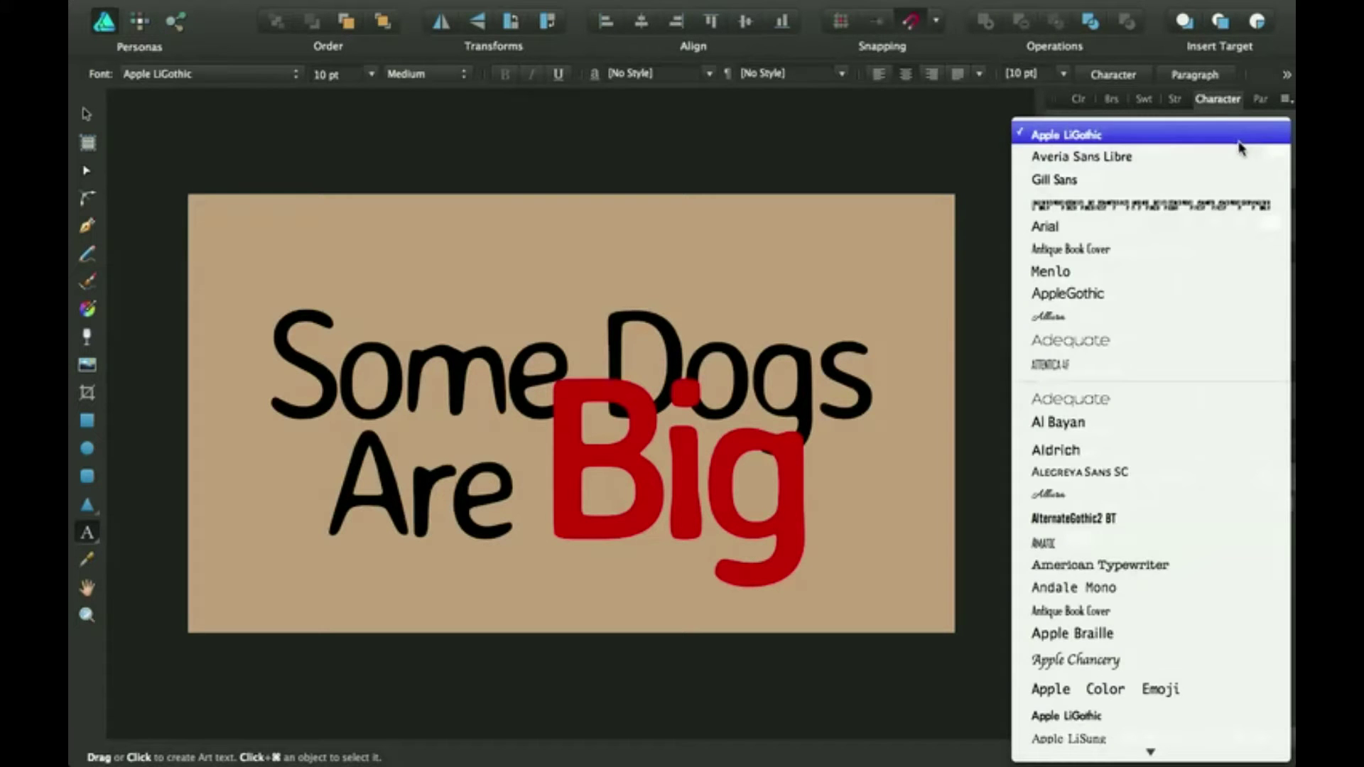
pyautogui.click(1233, 155)
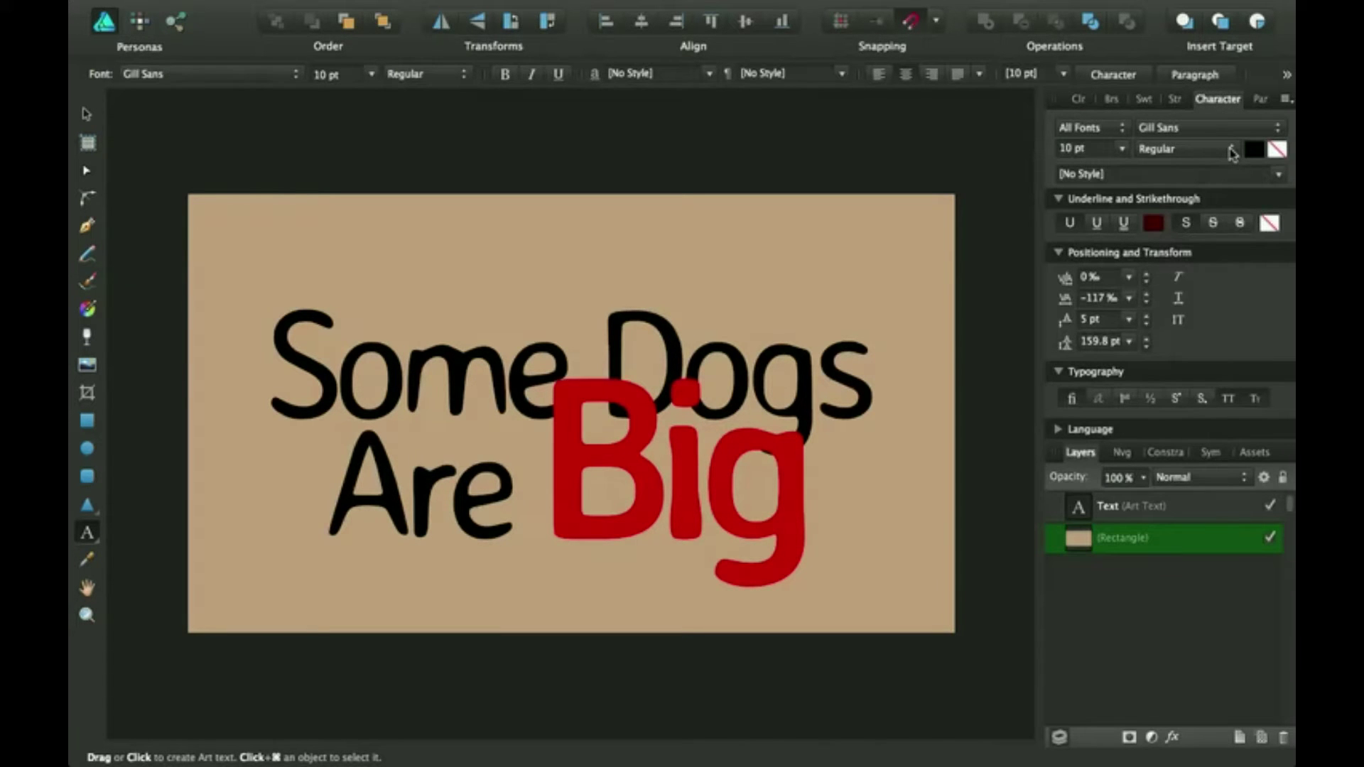
pyautogui.click(1232, 152)
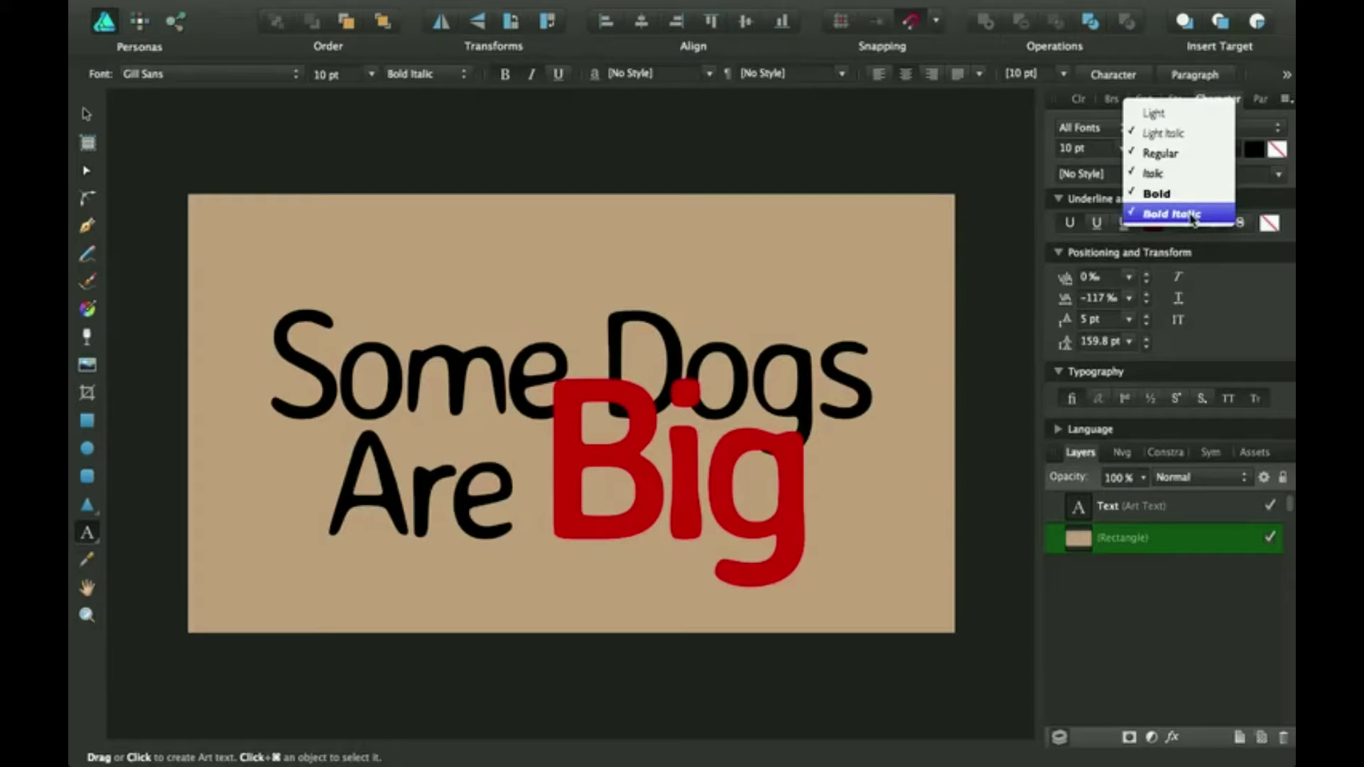
pyautogui.click(1194, 214)
pyautogui.click(1278, 177)
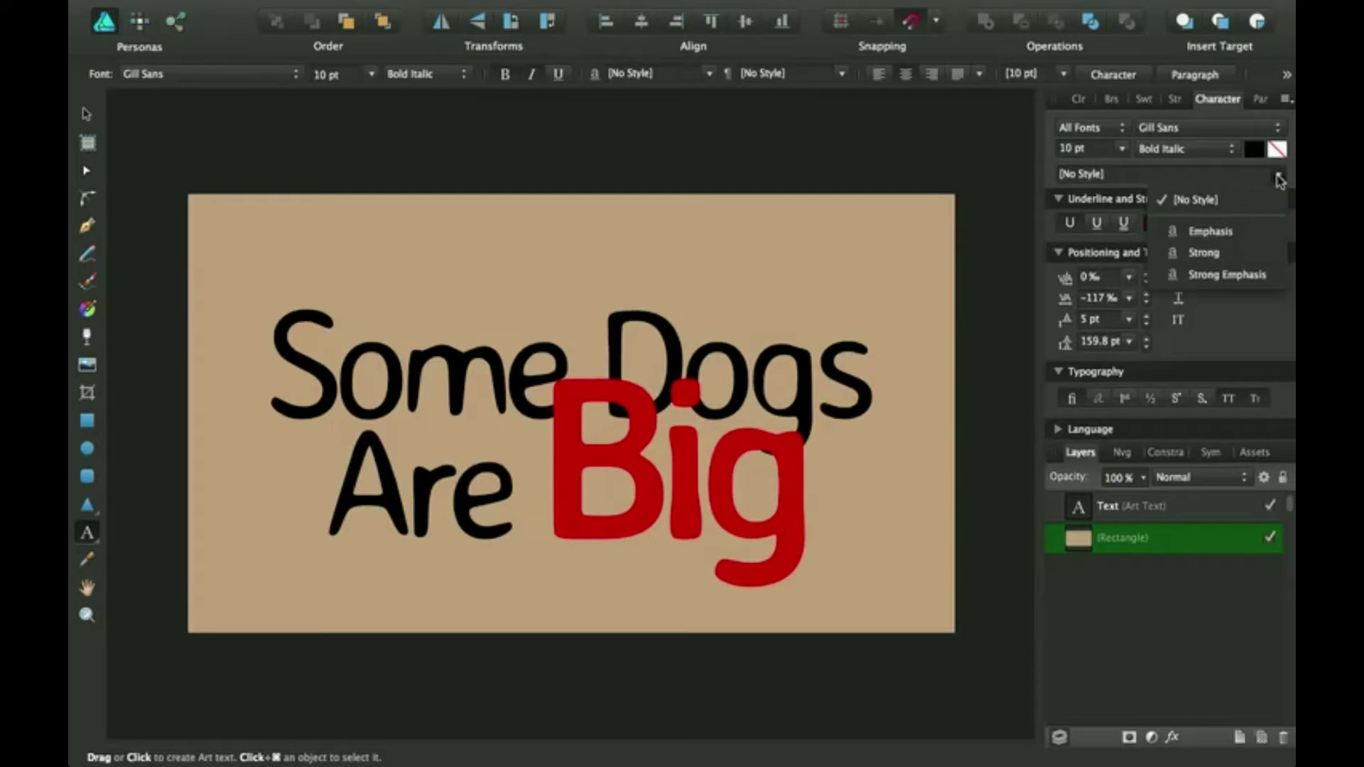
pyautogui.click(1212, 229)
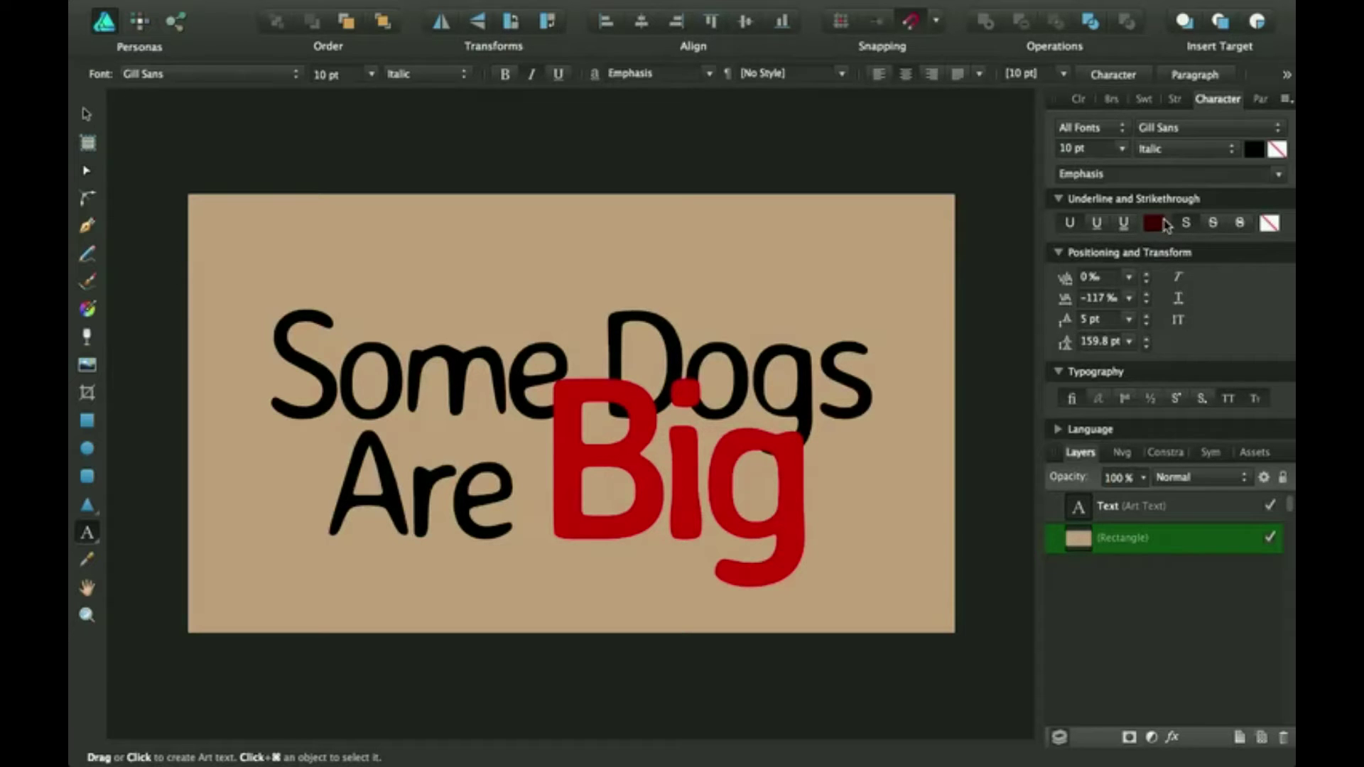
# Step: Underline the sign text and colour the underline dark red (H 3, S 100, L 24)
pyautogui.click(1126, 520)
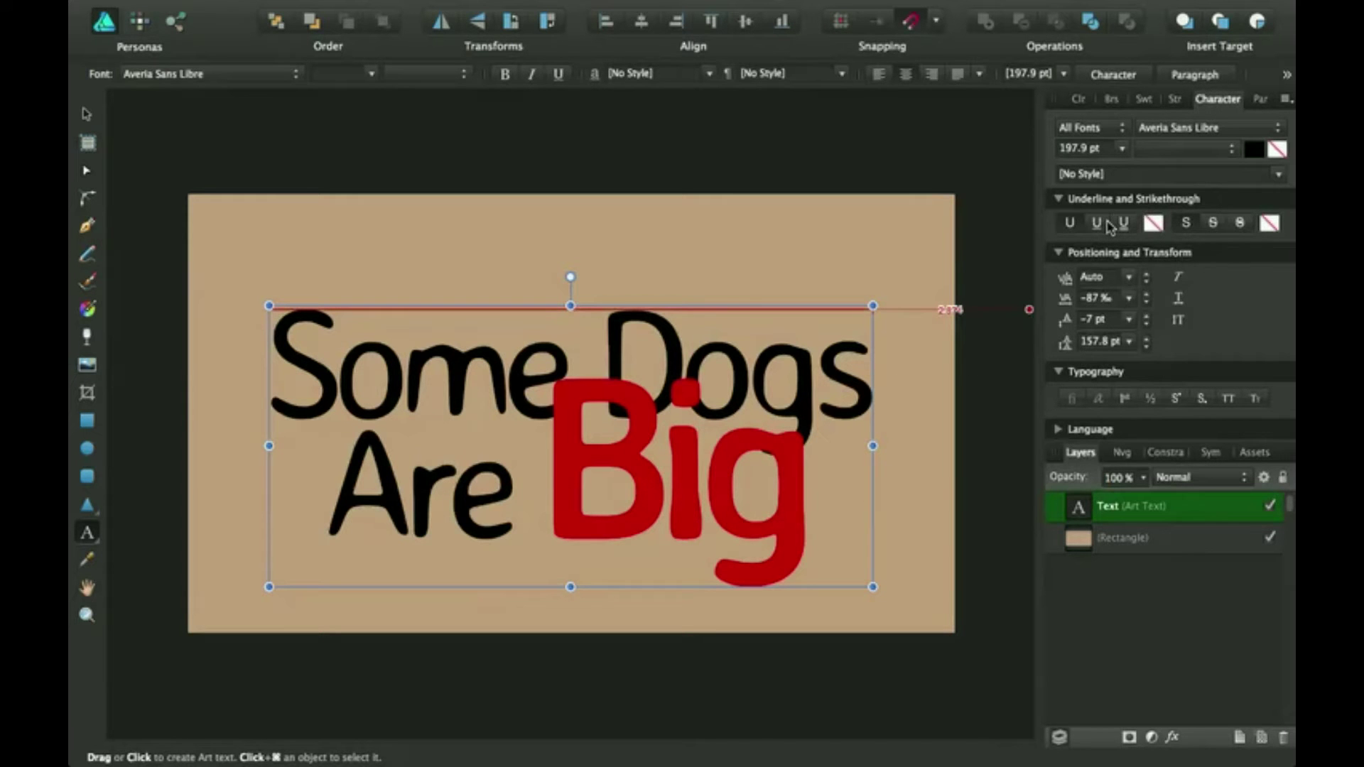
pyautogui.click(1109, 226)
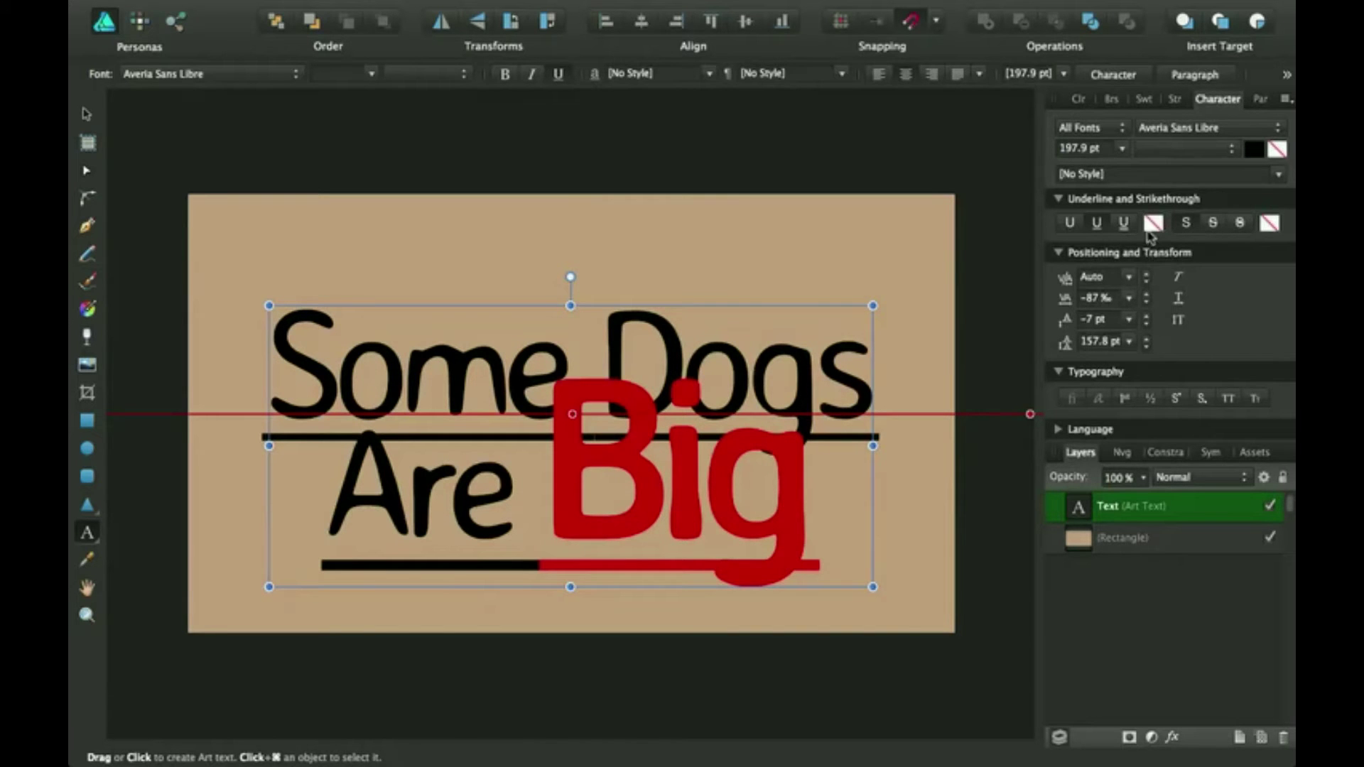
pyautogui.click(1152, 223)
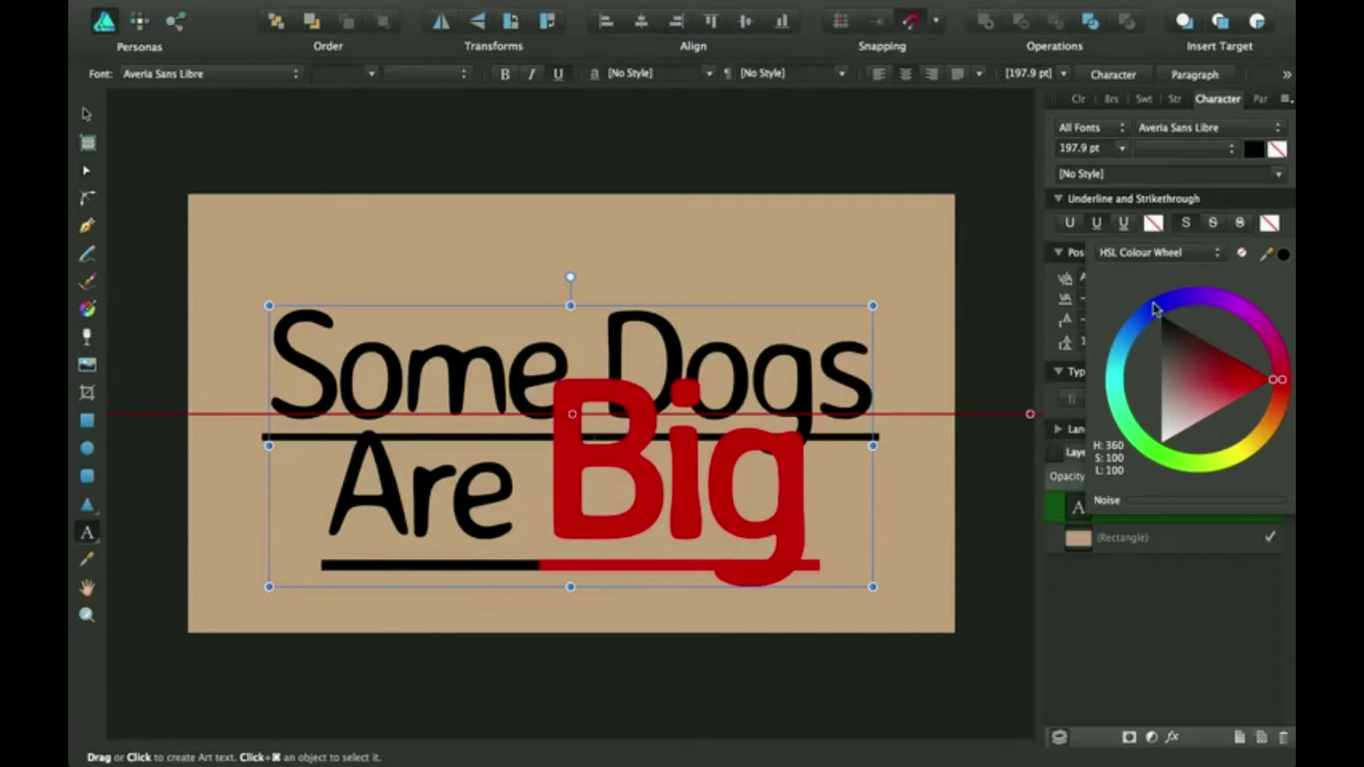
pyautogui.click(1140, 324)
pyautogui.moveTo(1135, 336); pyautogui.dragTo(1130, 335)
pyautogui.click(1286, 388)
pyautogui.moveTo(1228, 374); pyautogui.dragTo(1202, 339)
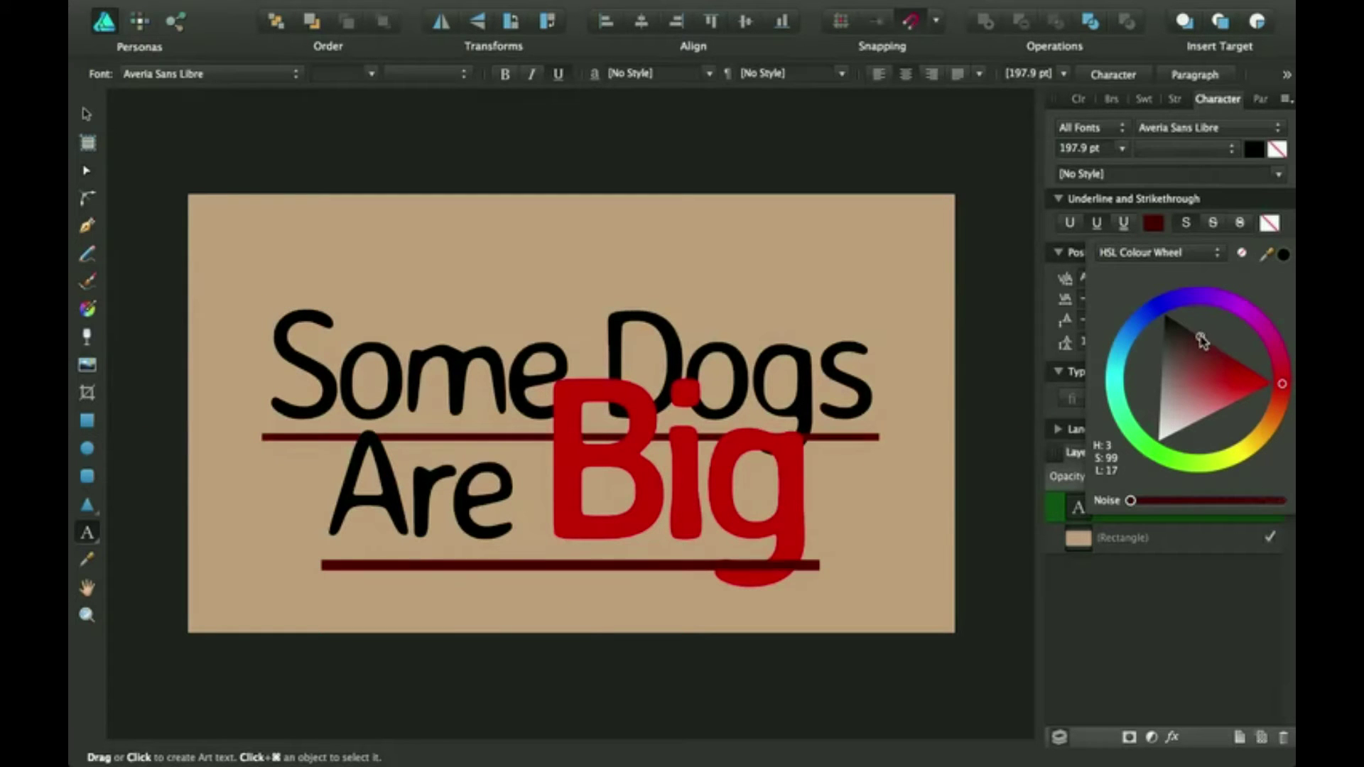
pyautogui.click(1213, 333)
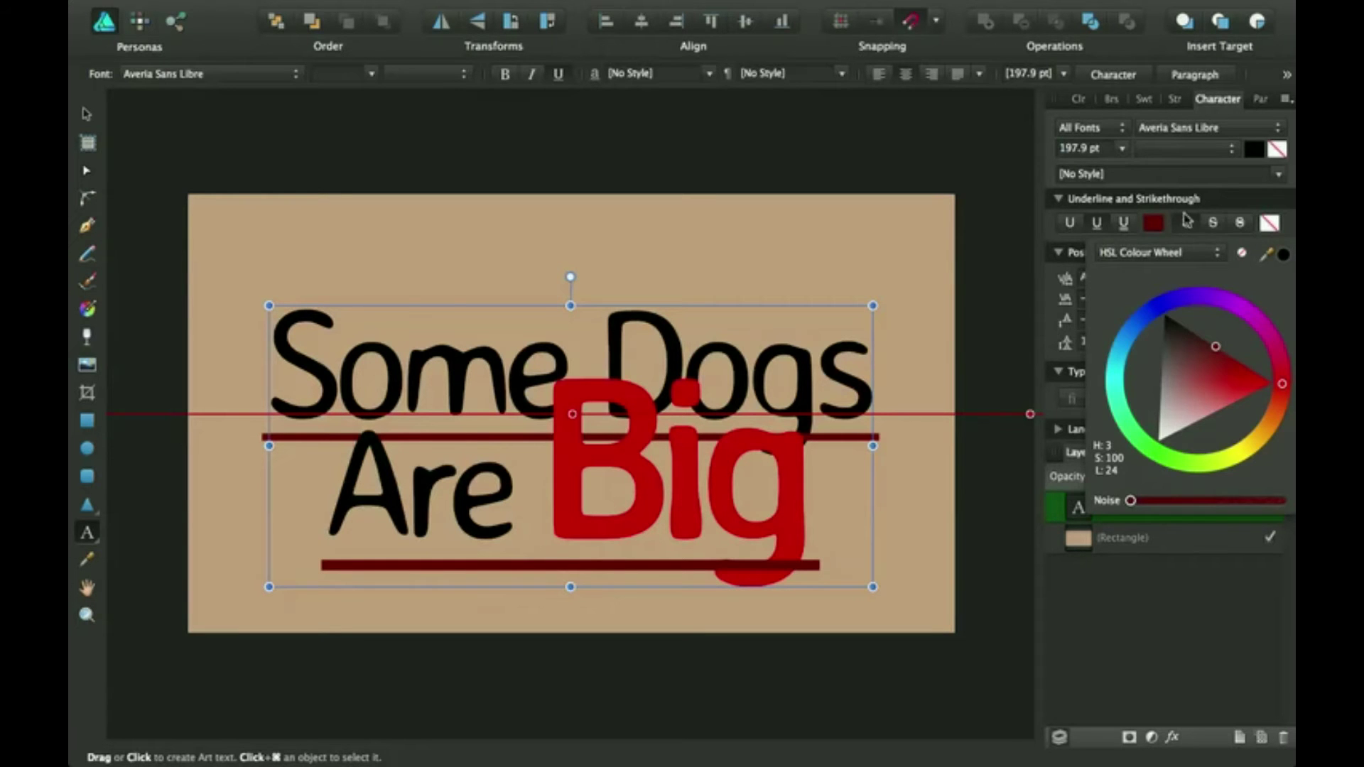
pyautogui.click(1222, 207)
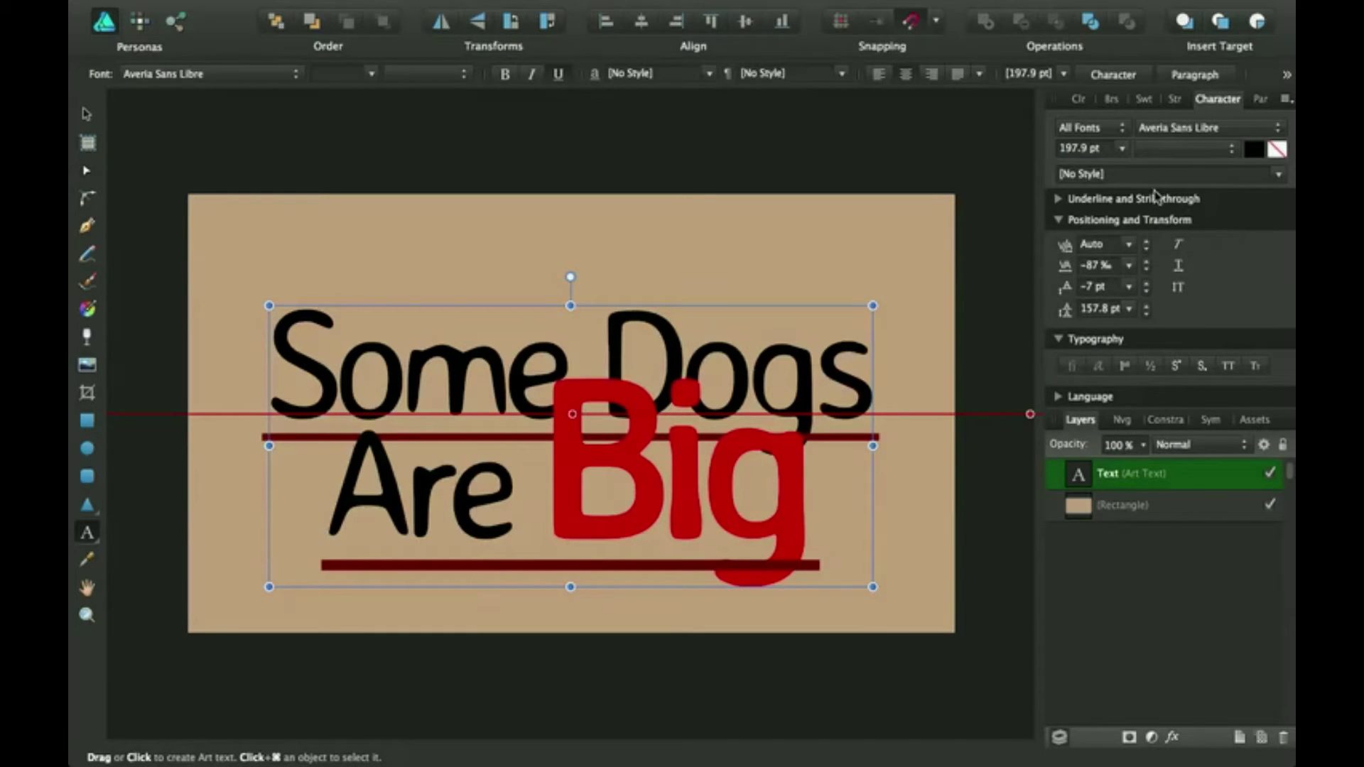
pyautogui.click(1058, 202)
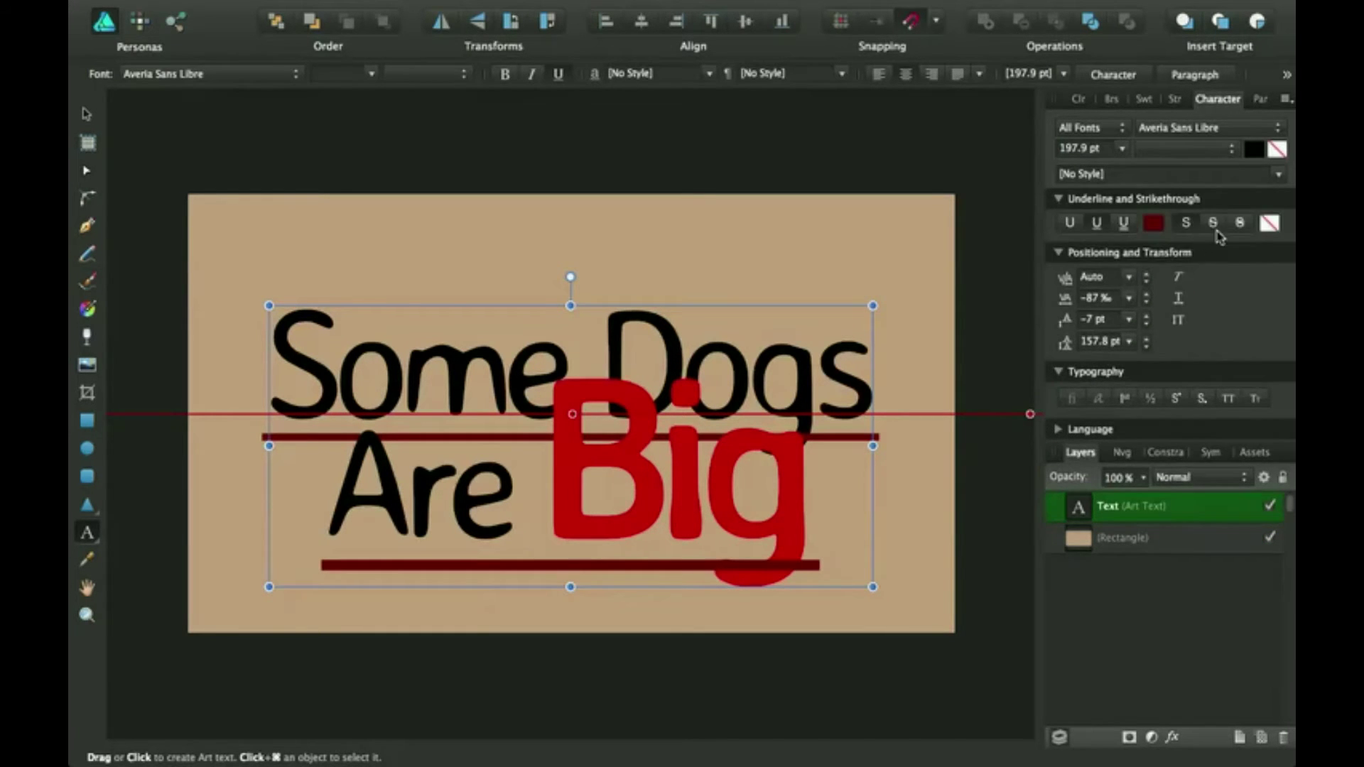
pyautogui.click(1239, 225)
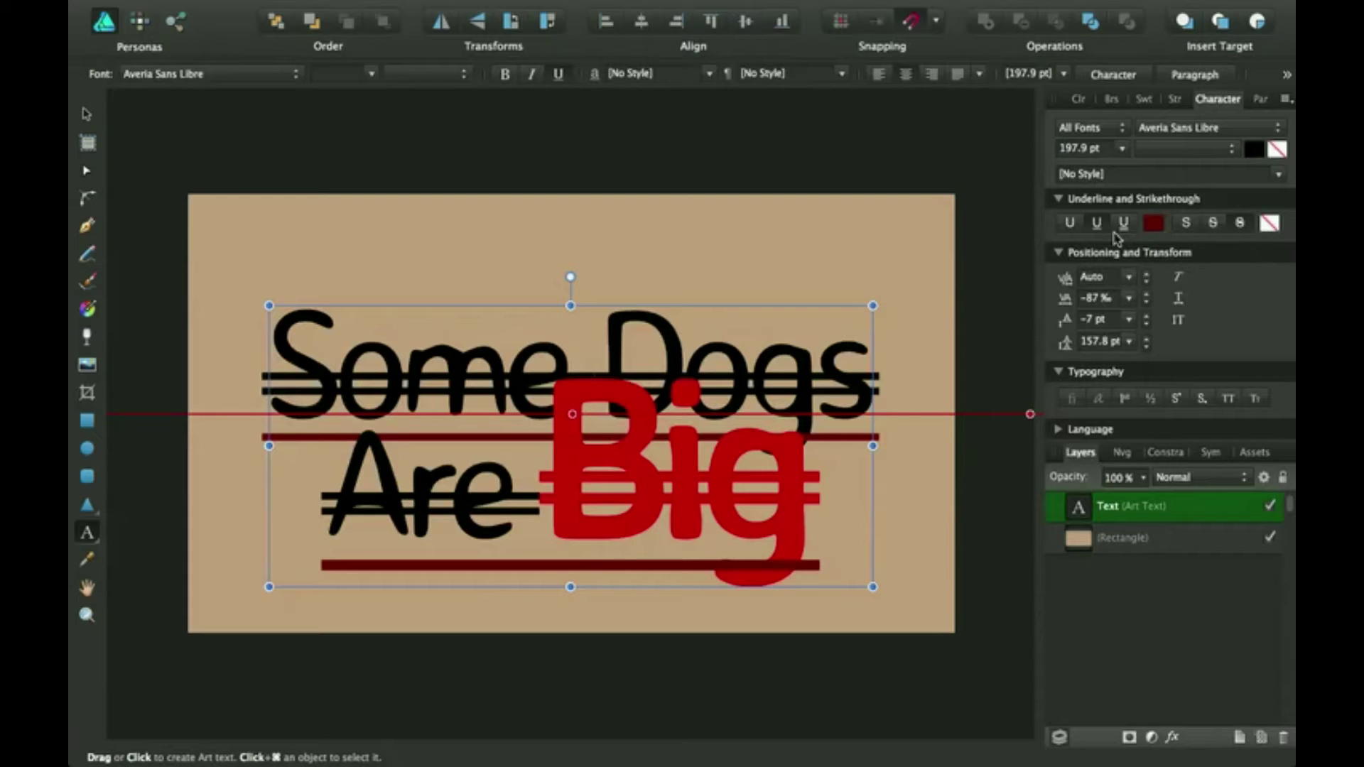
pyautogui.click(1240, 223)
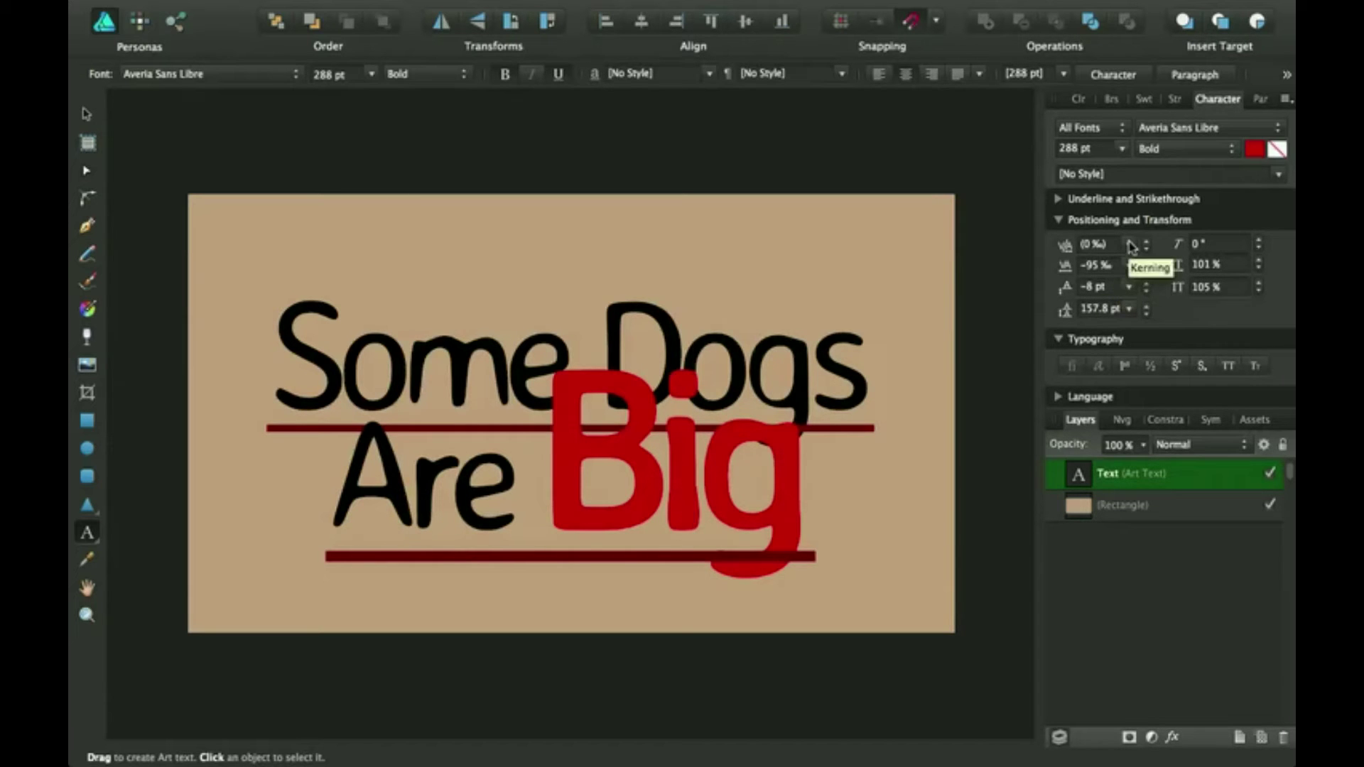
# Step: Kern the B–i pair in Big to 30‰ after first trying 25‰
pyautogui.click(1131, 245)
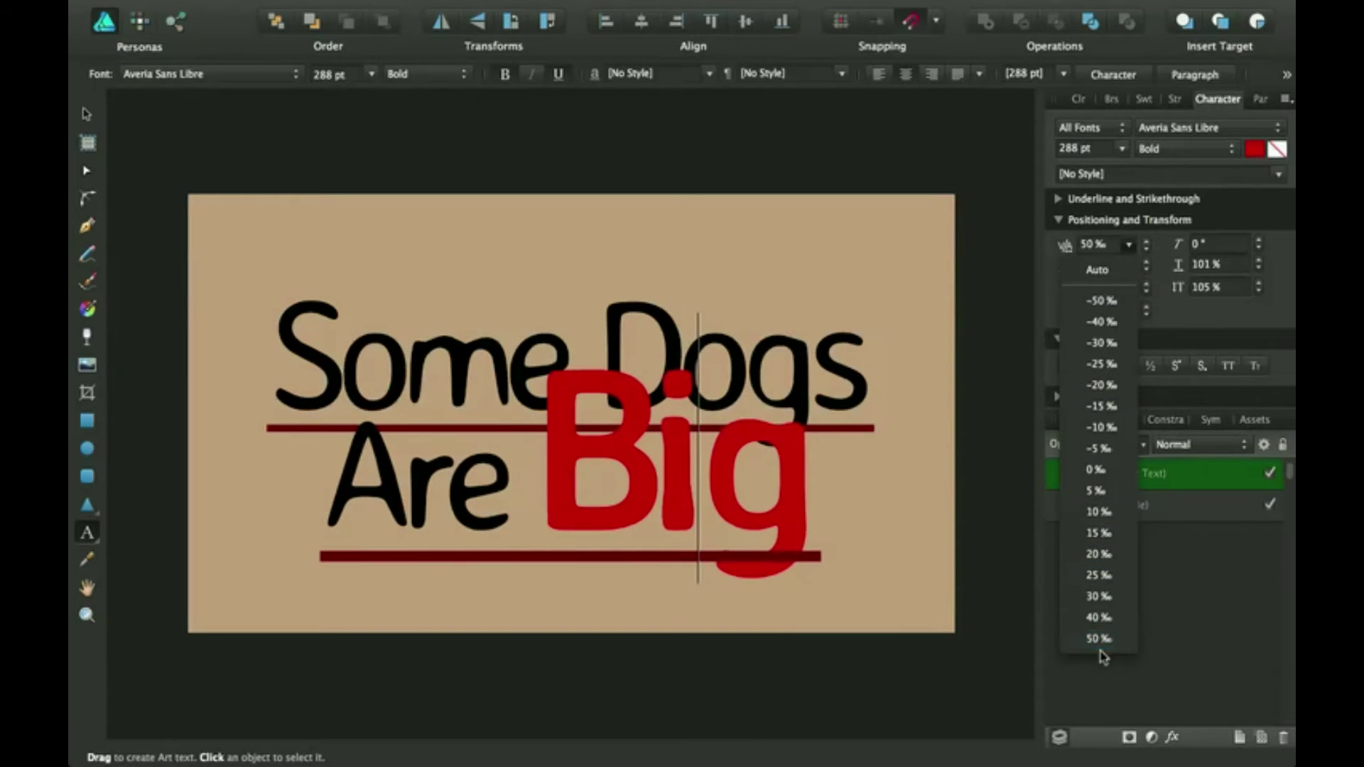
pyautogui.click(1094, 577)
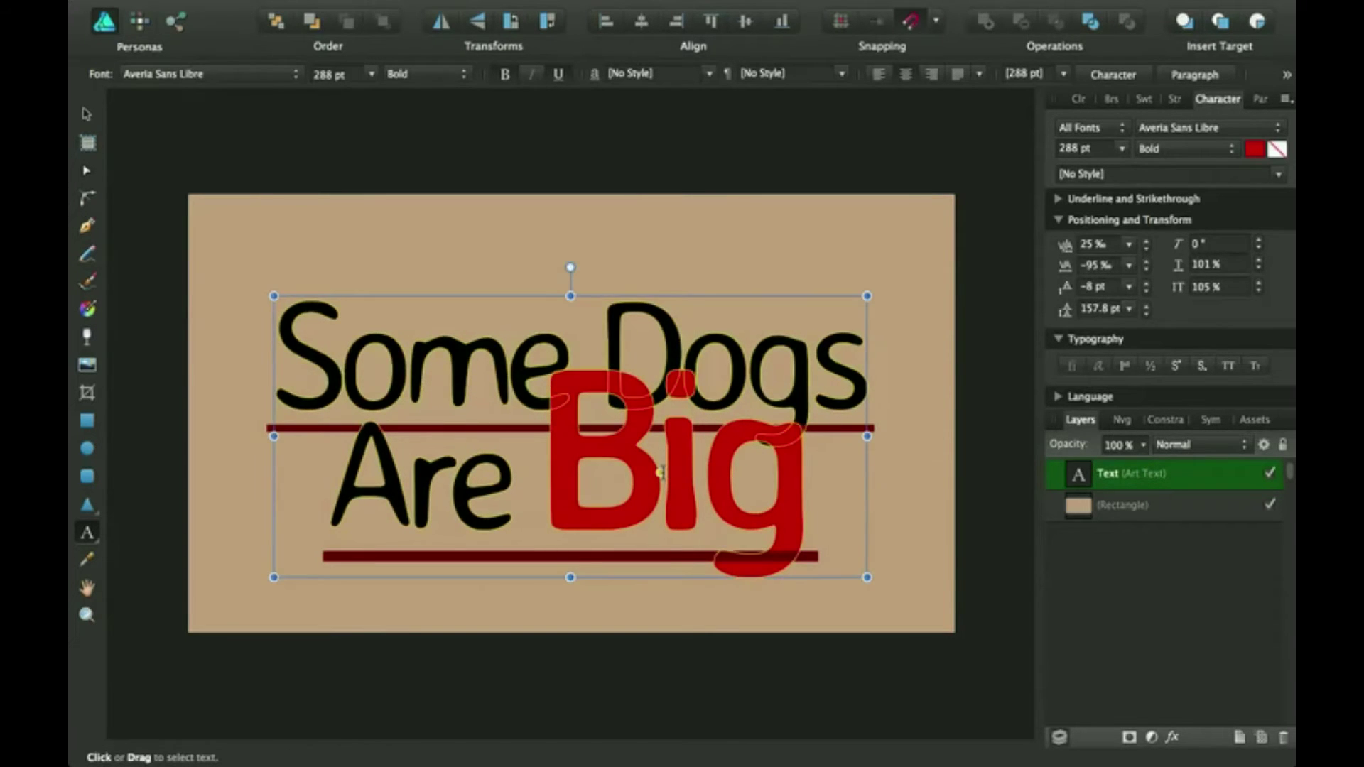
pyautogui.click(660, 473)
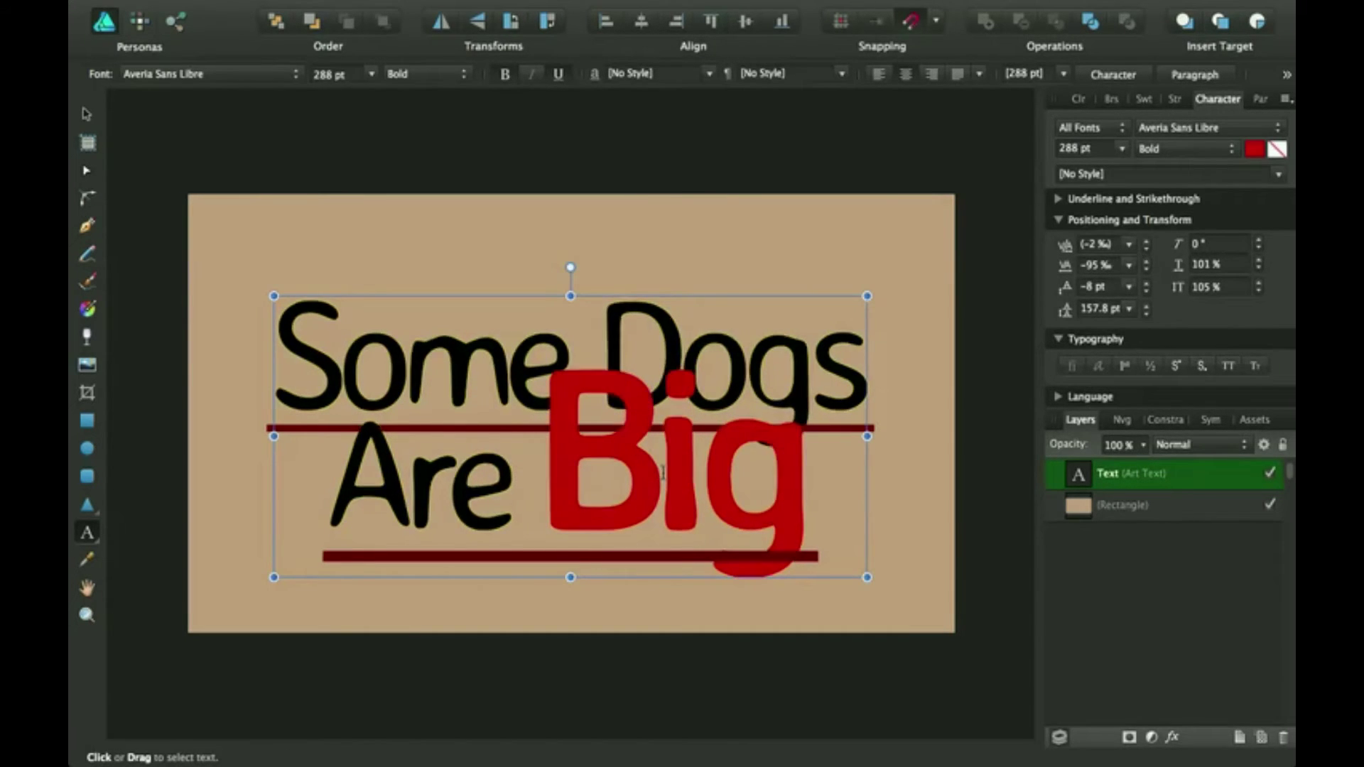
pyautogui.click(1129, 244)
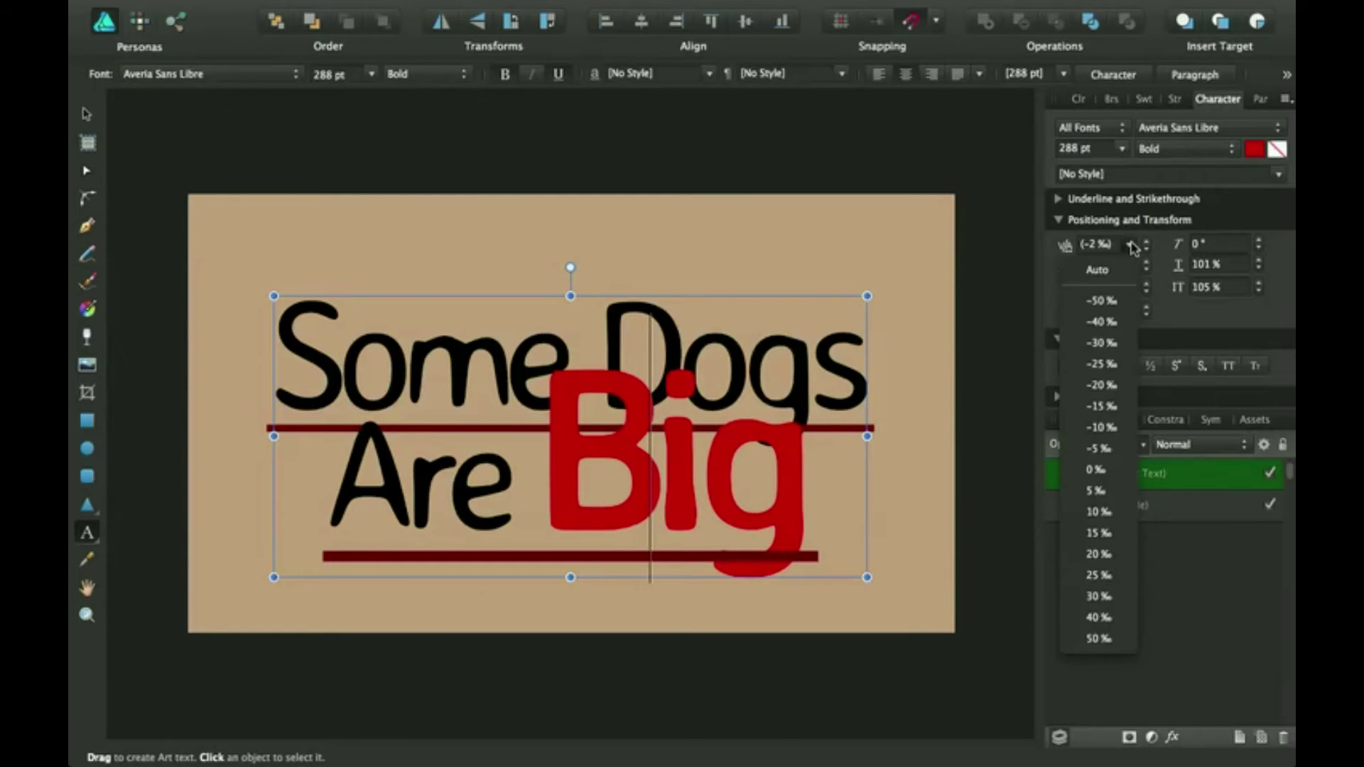
pyautogui.click(1112, 597)
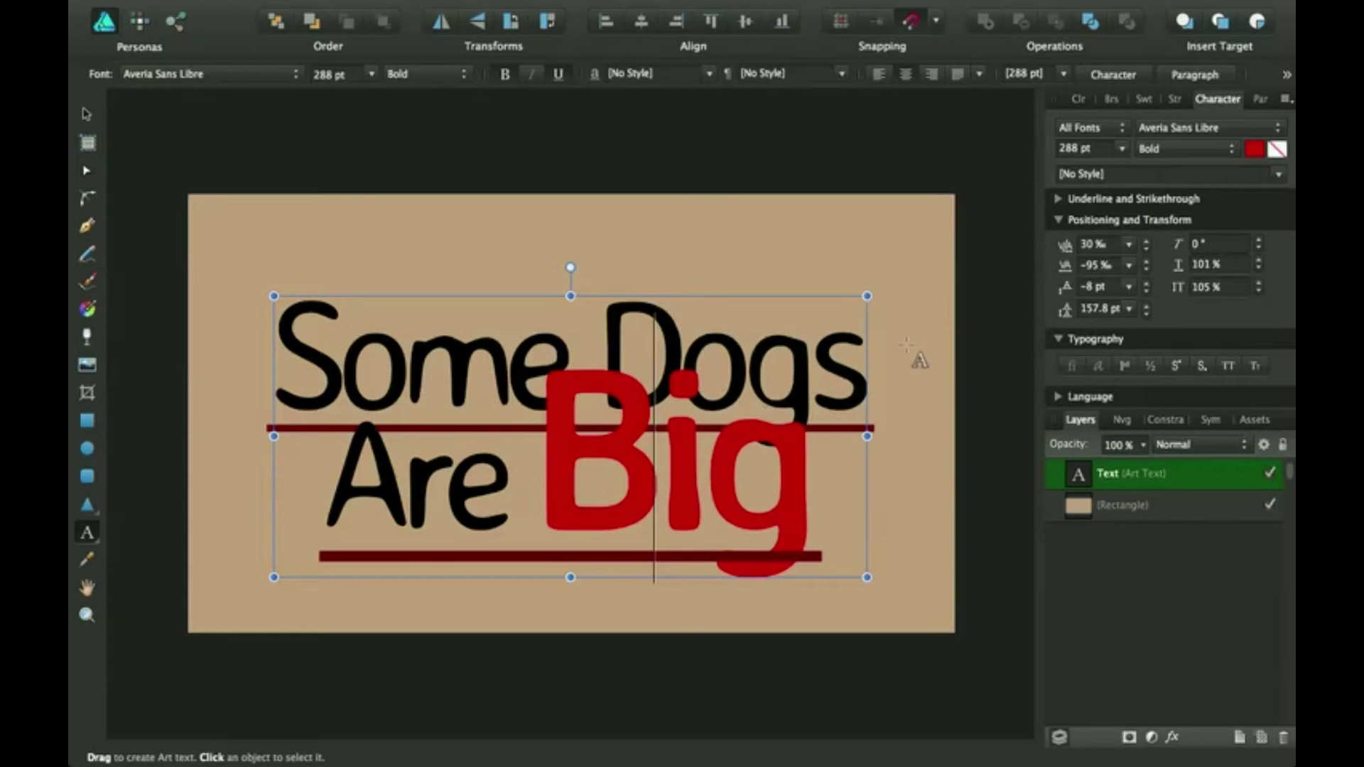
pyautogui.click(1058, 203)
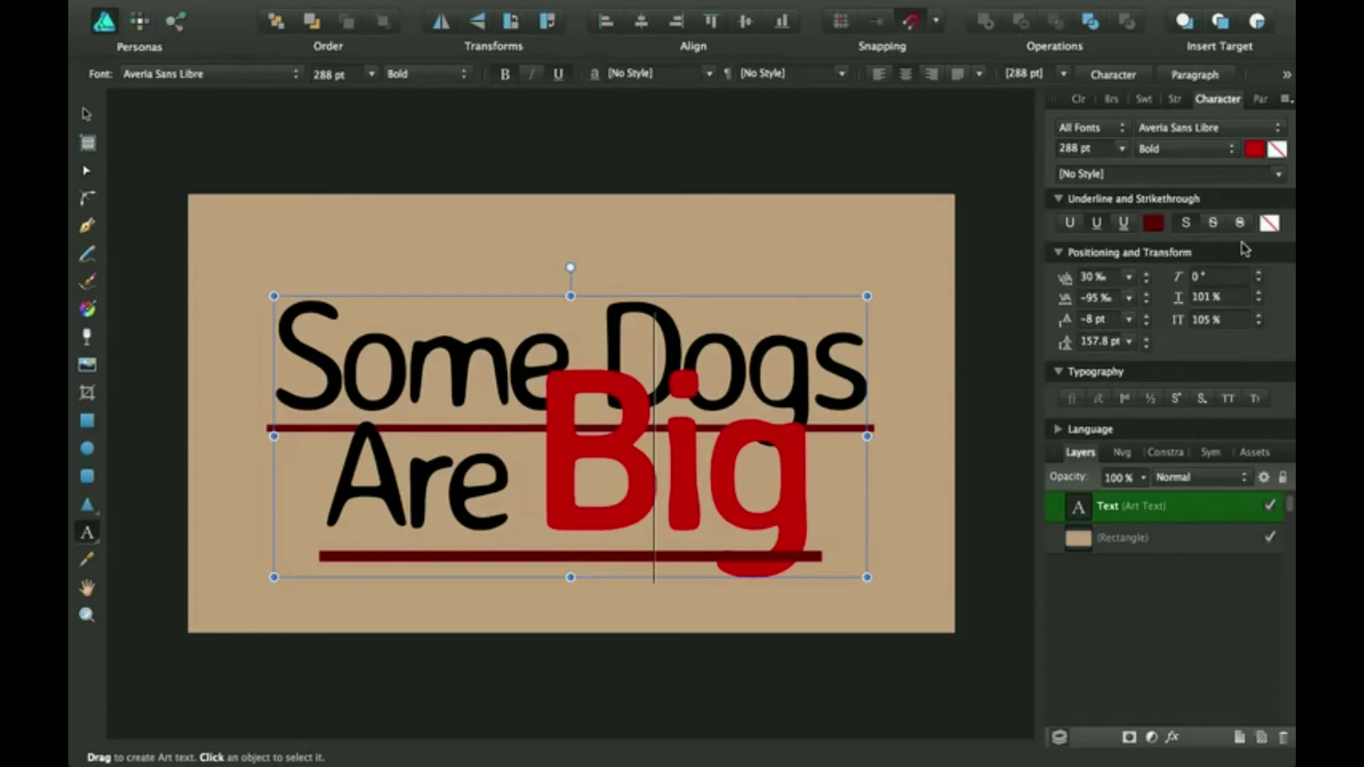
# Step: Select all the text and set its tracking to -92%
pyautogui.click(1090, 198)
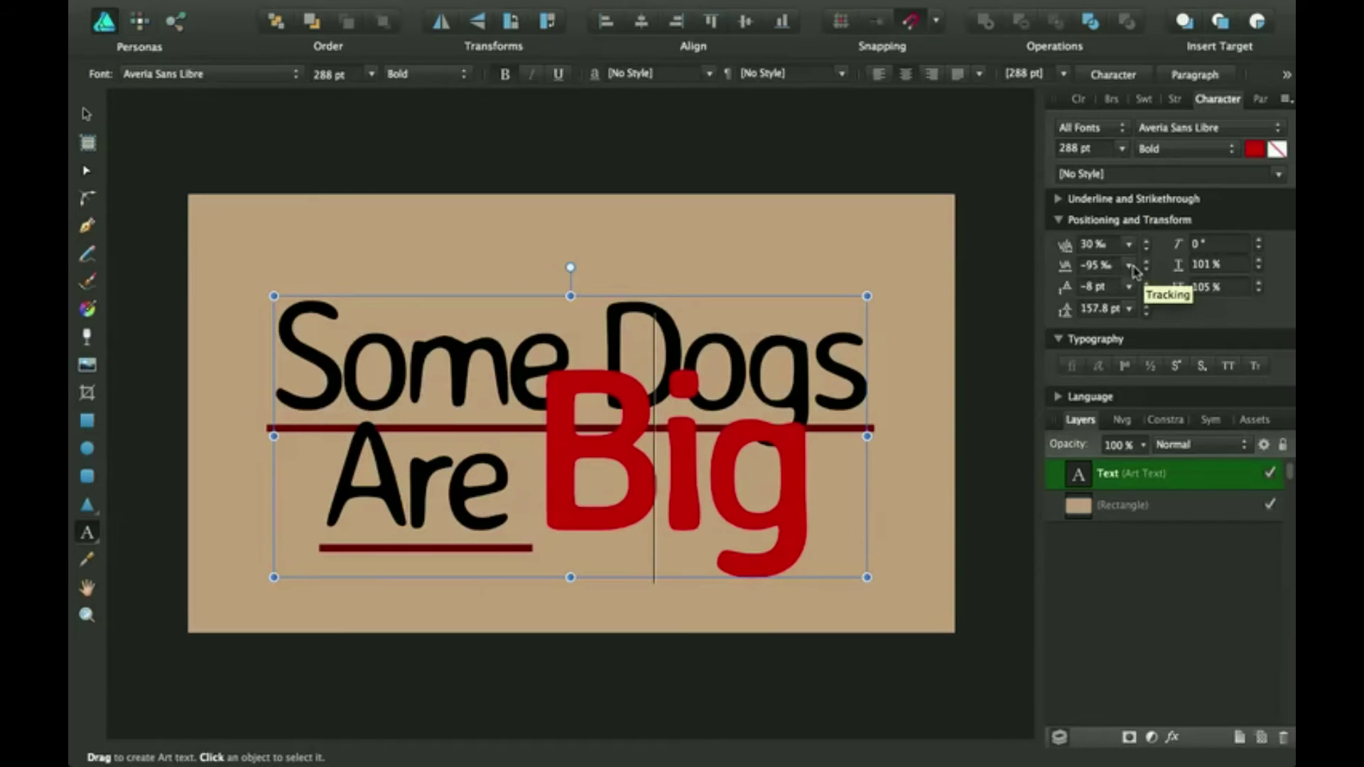
pyautogui.press('super+a')
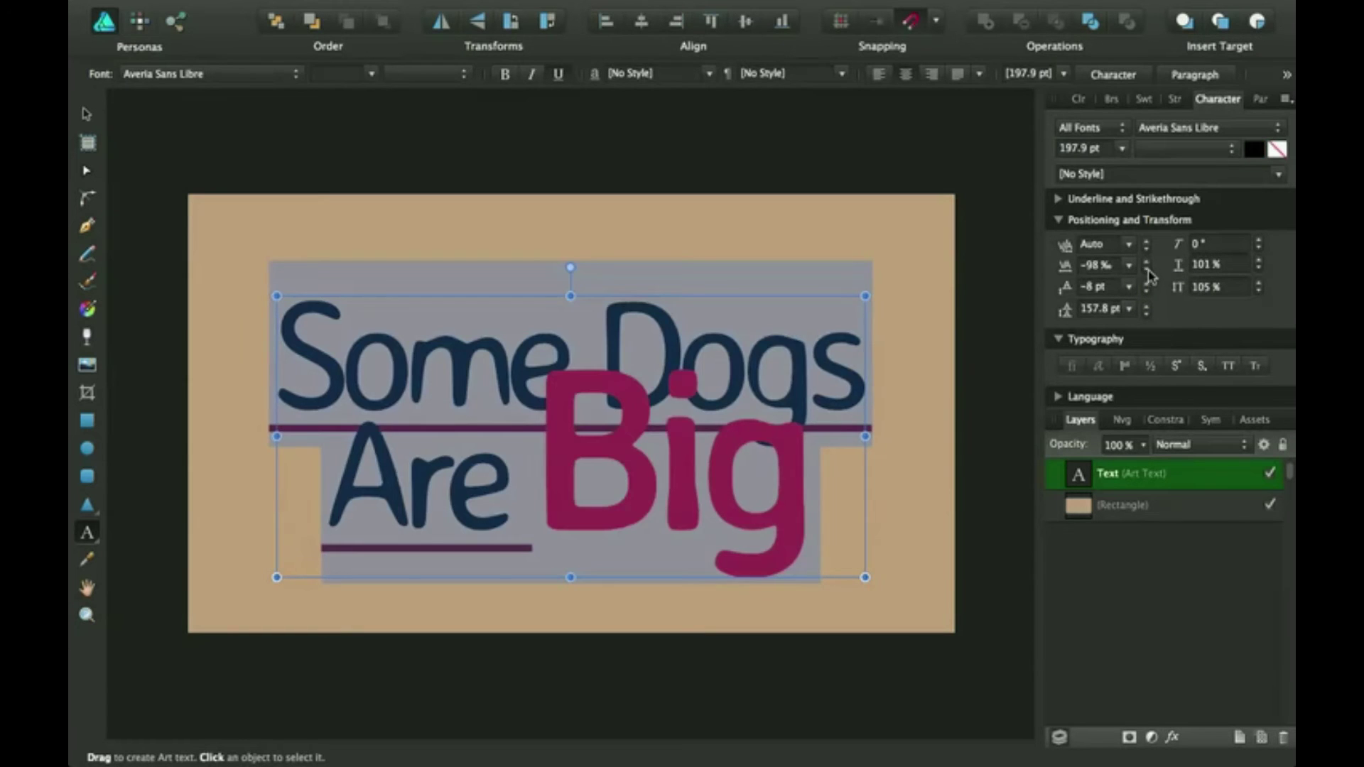
pyautogui.click(1147, 261)
pyautogui.click(1146, 261)
pyautogui.click(1147, 262)
pyautogui.click(1147, 262)
pyautogui.click(1146, 262)
pyautogui.click(1147, 262)
pyautogui.click(1147, 262)
pyautogui.click(1147, 261)
pyautogui.click(1147, 261)
pyautogui.click(1147, 270)
pyautogui.click(1147, 270)
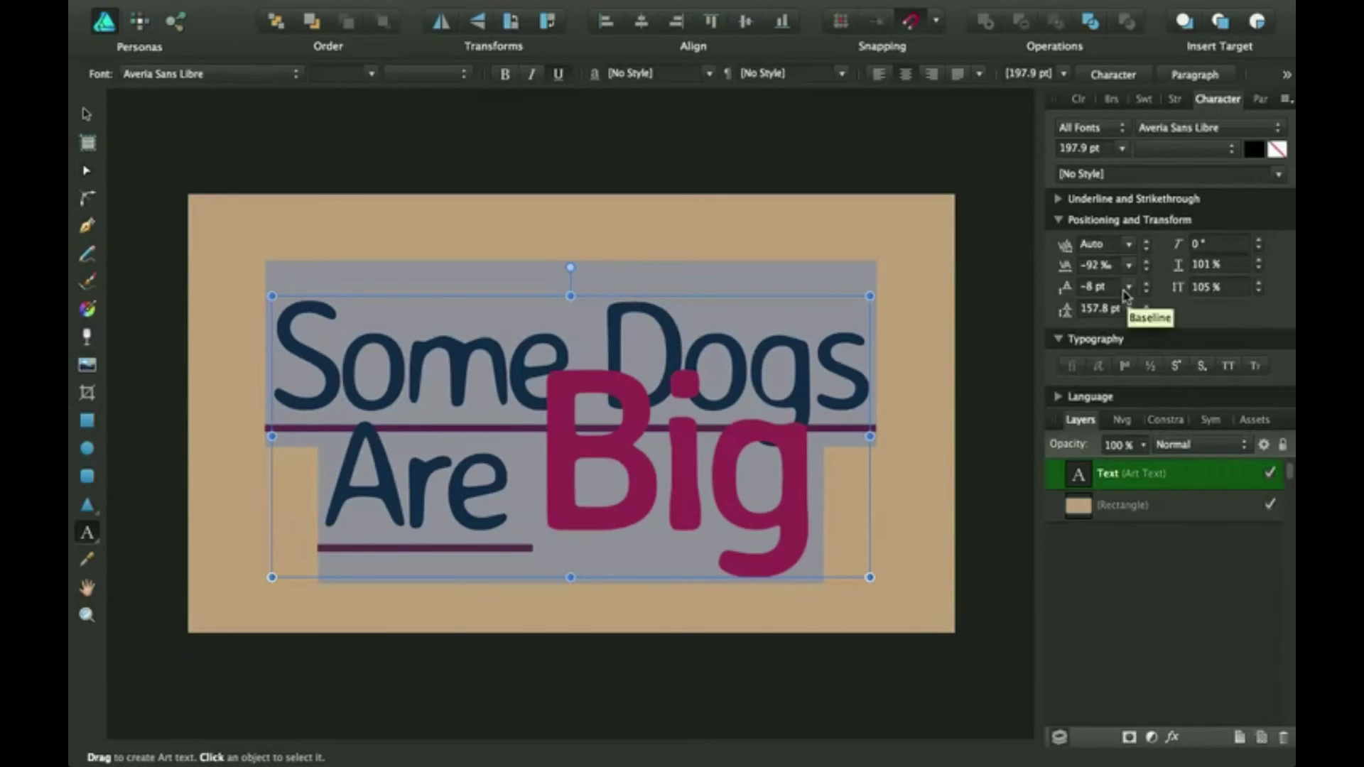
pyautogui.click(1146, 283)
pyautogui.click(1146, 283)
pyautogui.click(1147, 284)
pyautogui.click(1147, 283)
pyautogui.click(1149, 291)
pyautogui.click(1149, 291)
pyautogui.click(1150, 291)
pyautogui.click(1150, 291)
pyautogui.click(1147, 284)
# Step: Select the word Big and lower its baseline shift to -96 pt
pyautogui.moveTo(822, 498); pyautogui.dragTo(565, 458)
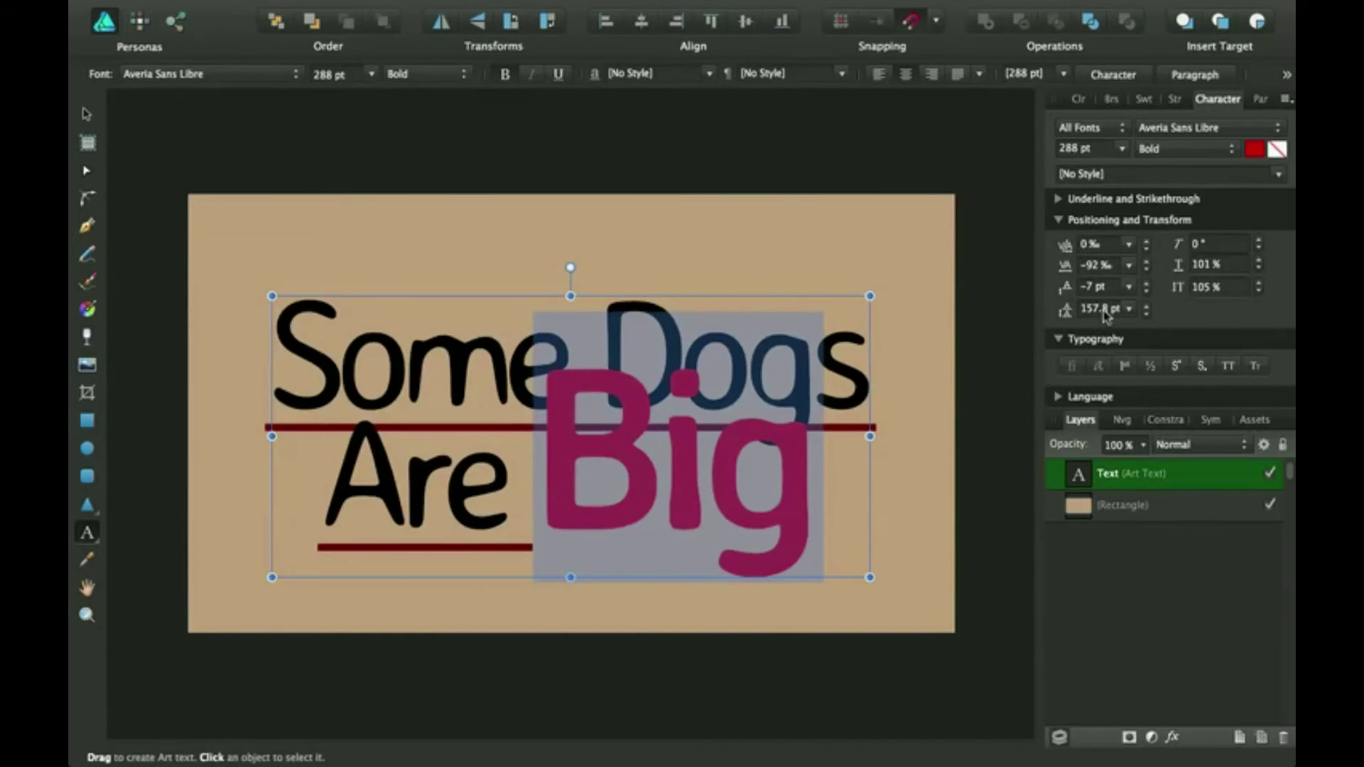
pyautogui.click(1146, 291)
pyautogui.click(1147, 291)
pyautogui.click(1147, 290)
pyautogui.click(1147, 291)
pyautogui.click(1146, 291)
pyautogui.click(1147, 291)
pyautogui.click(1147, 291)
pyautogui.click(1147, 290)
pyautogui.click(1147, 291)
pyautogui.click(1147, 291)
pyautogui.click(1147, 291)
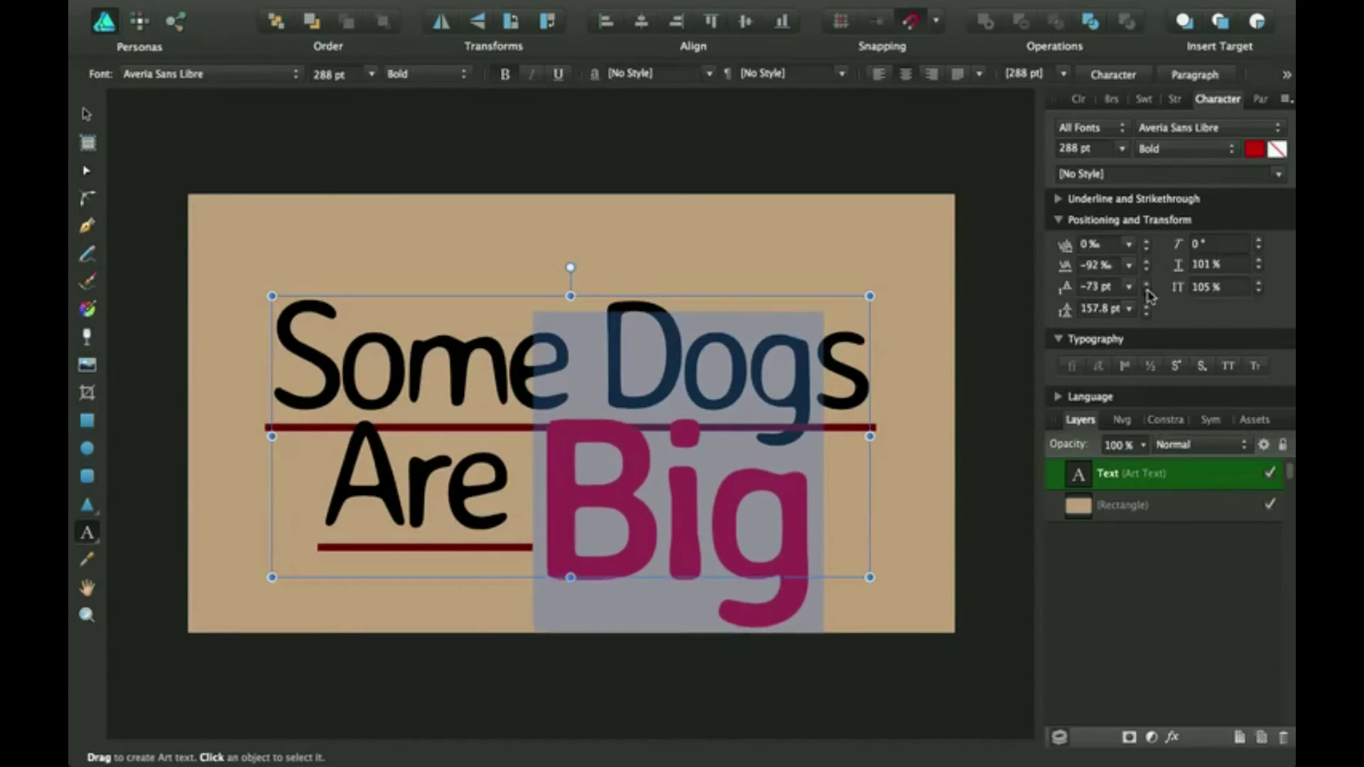
pyautogui.click(1147, 290)
pyautogui.click(1147, 290)
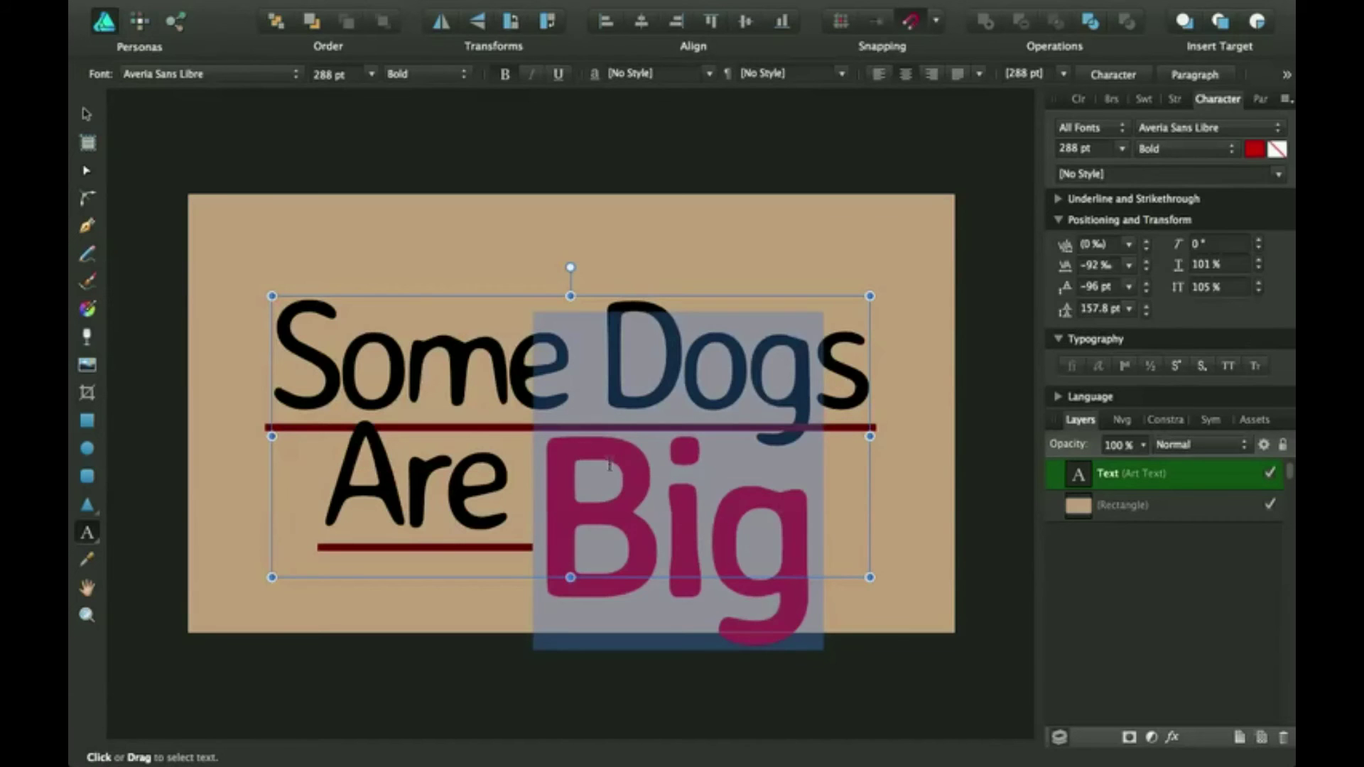
# Step: Select the whole phrase and set its leading to 169.8 pt
pyautogui.moveTo(585, 451); pyautogui.dragTo(289, 365)
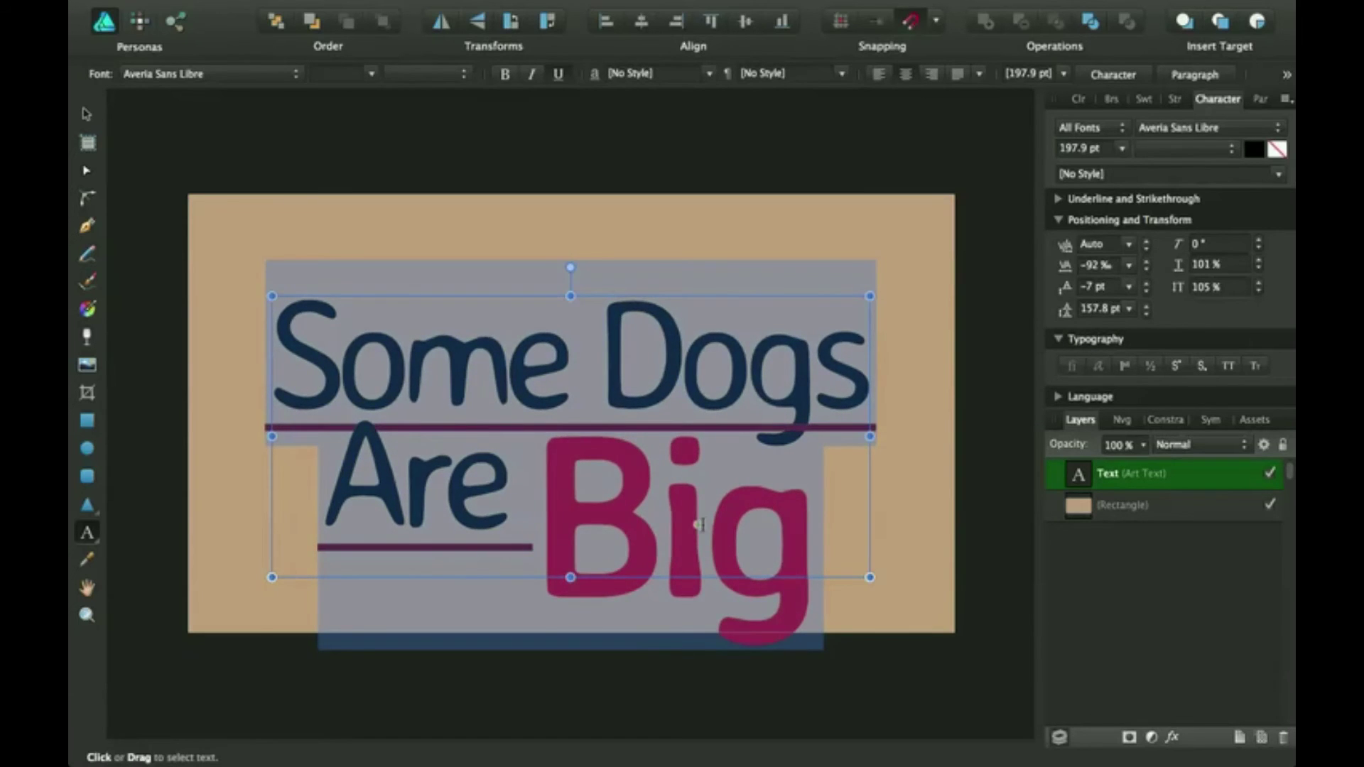
pyautogui.click(1146, 314)
pyautogui.click(1147, 314)
pyautogui.click(1147, 314)
pyautogui.moveTo(1146, 314); pyautogui.dragTo(1128, 292)
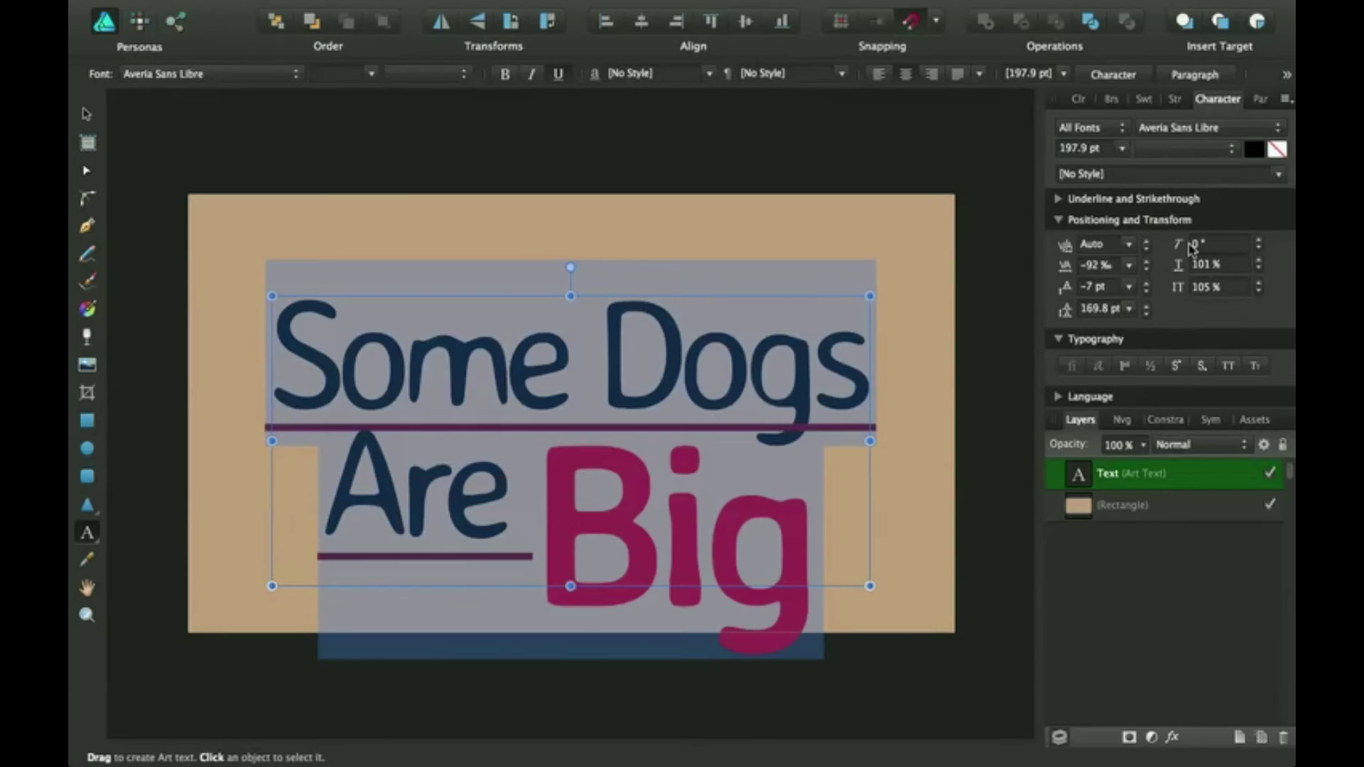
# Step: Try a shear slant on the text, then return the shear to 0°
pyautogui.click(1259, 242)
pyautogui.click(1259, 241)
pyautogui.click(1259, 242)
pyautogui.click(1259, 242)
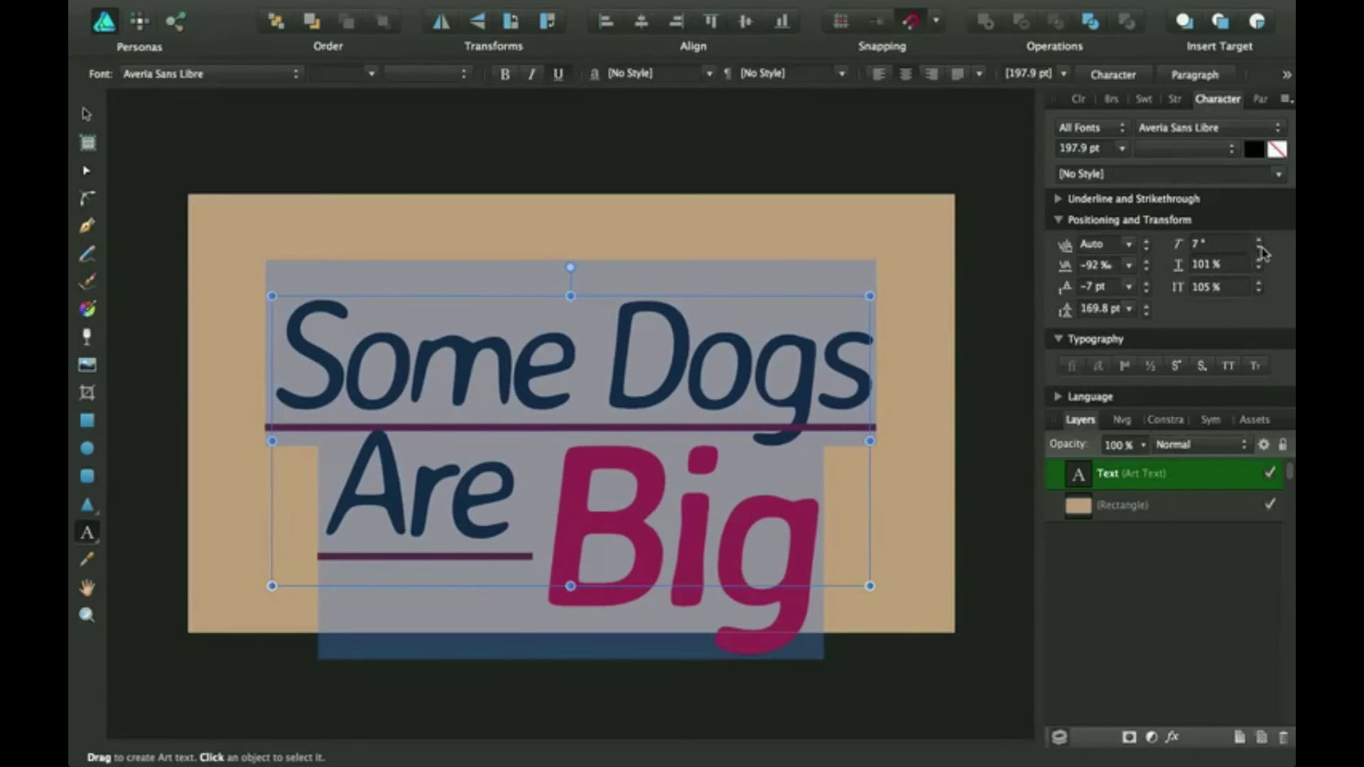
pyautogui.click(1260, 248)
pyautogui.click(1260, 249)
pyautogui.click(1259, 249)
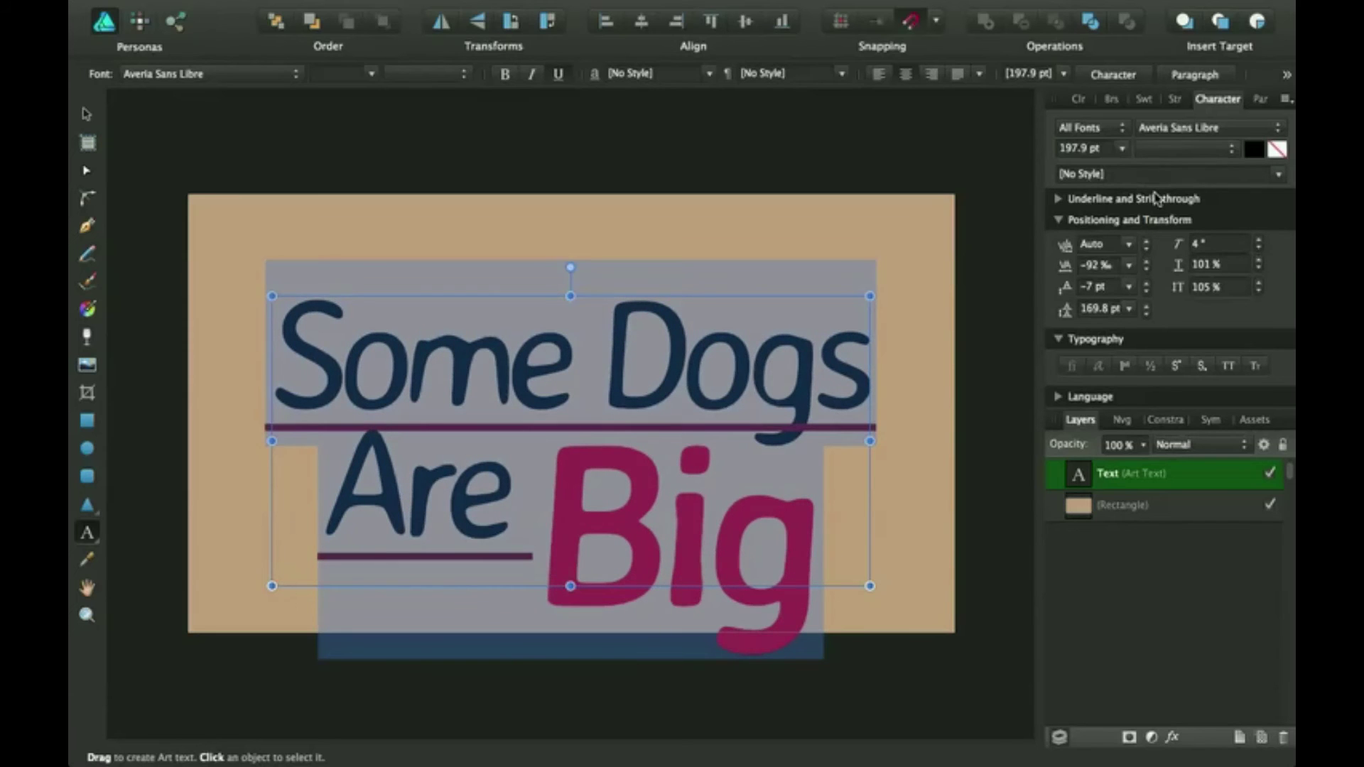
pyautogui.click(1260, 249)
pyautogui.click(1260, 249)
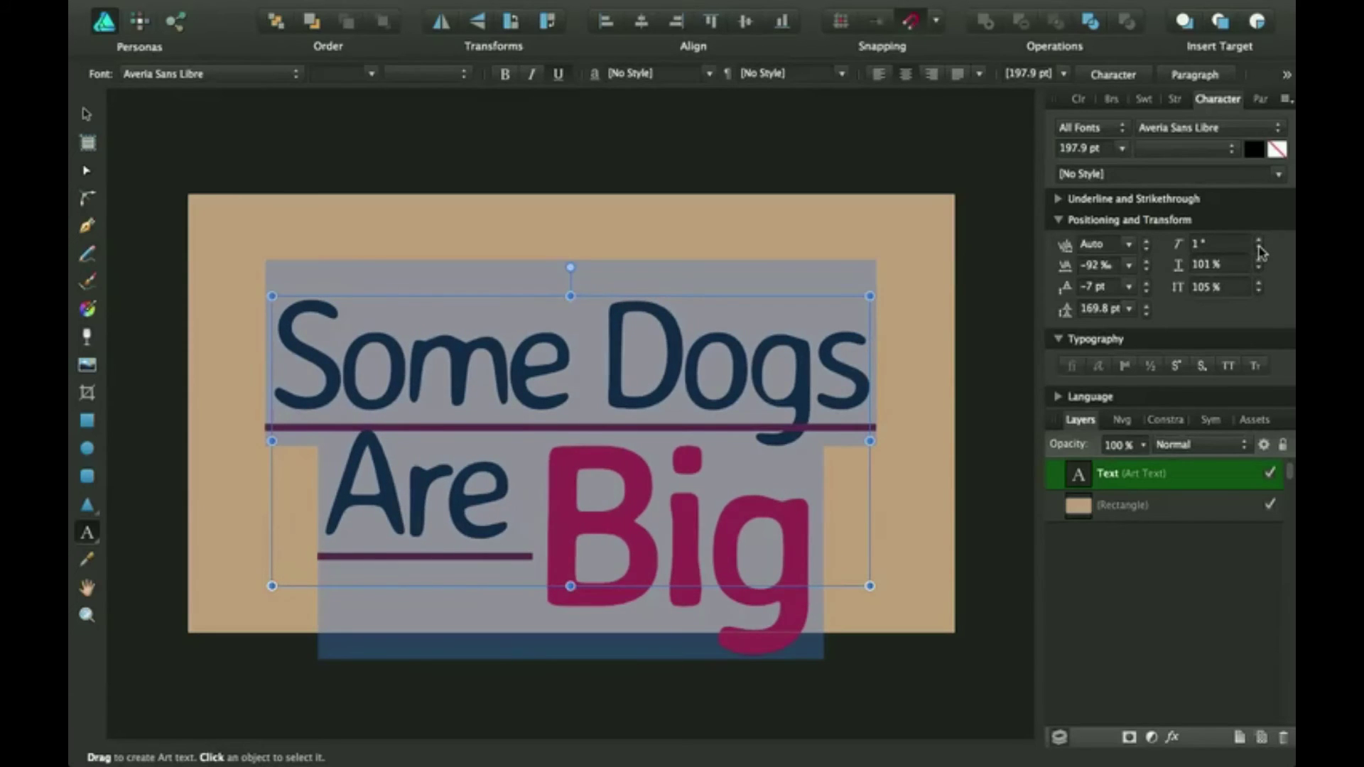
# Step: Set the text's horizontal scale to 103% and vertical scale to 107%
pyautogui.click(1260, 268)
pyautogui.click(1260, 268)
pyautogui.click(1260, 268)
pyautogui.click(1258, 261)
pyautogui.click(1259, 261)
pyautogui.click(1259, 261)
pyautogui.click(1259, 262)
pyautogui.click(1259, 261)
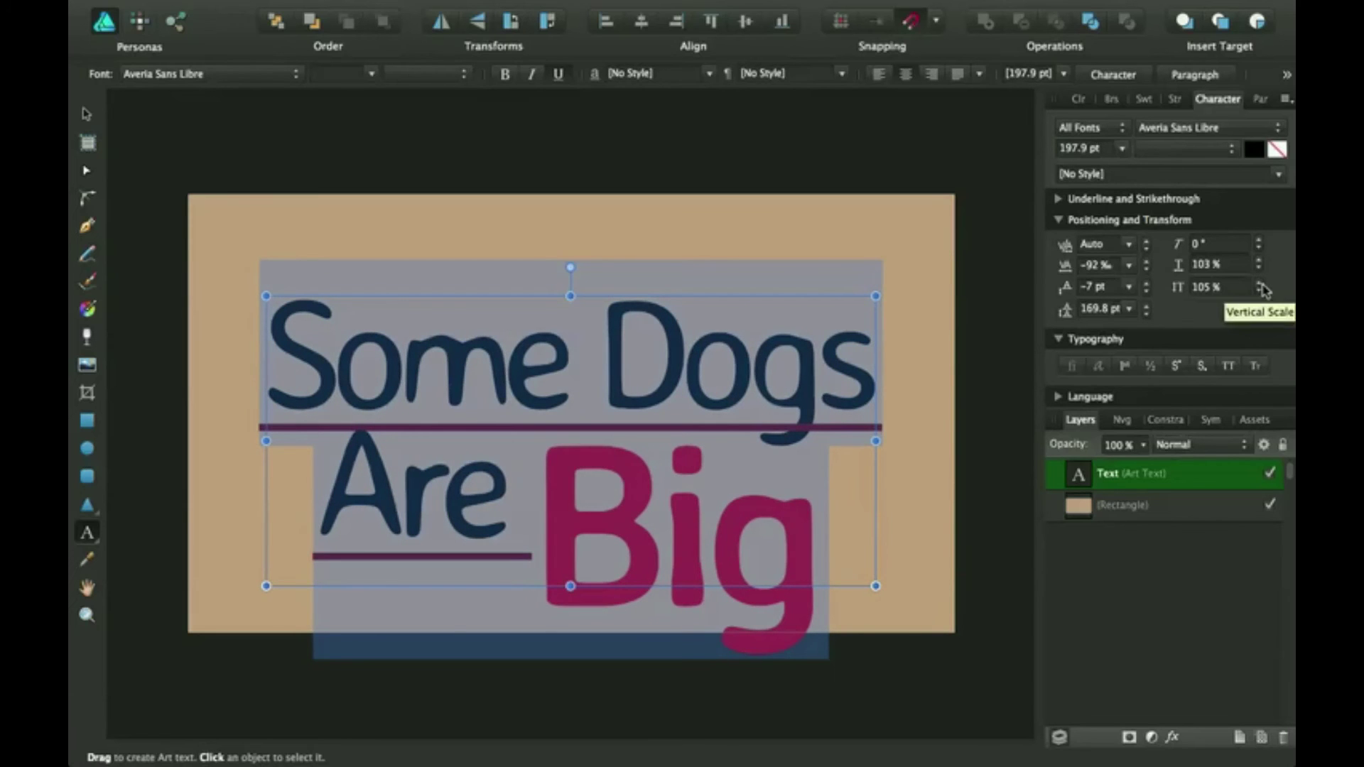
pyautogui.click(1260, 284)
pyautogui.click(1260, 284)
pyautogui.click(1260, 285)
pyautogui.click(1260, 284)
pyautogui.click(1260, 285)
pyautogui.click(1261, 284)
pyautogui.click(1261, 284)
pyautogui.click(1260, 284)
pyautogui.scroll(-6, 1263, 304)
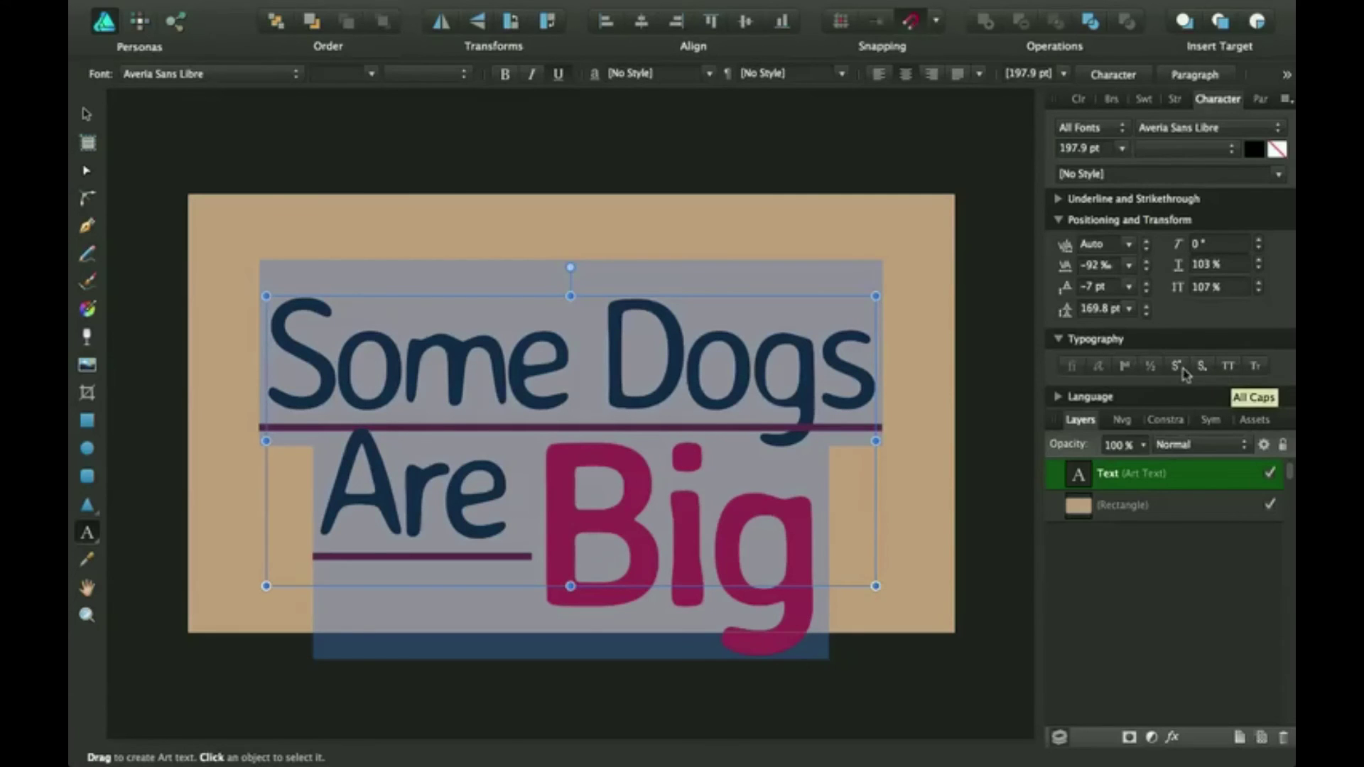
# Step: Try ordinals, superscript and all caps, then set the phrase in Small Caps
pyautogui.click(1128, 370)
pyautogui.click(1128, 369)
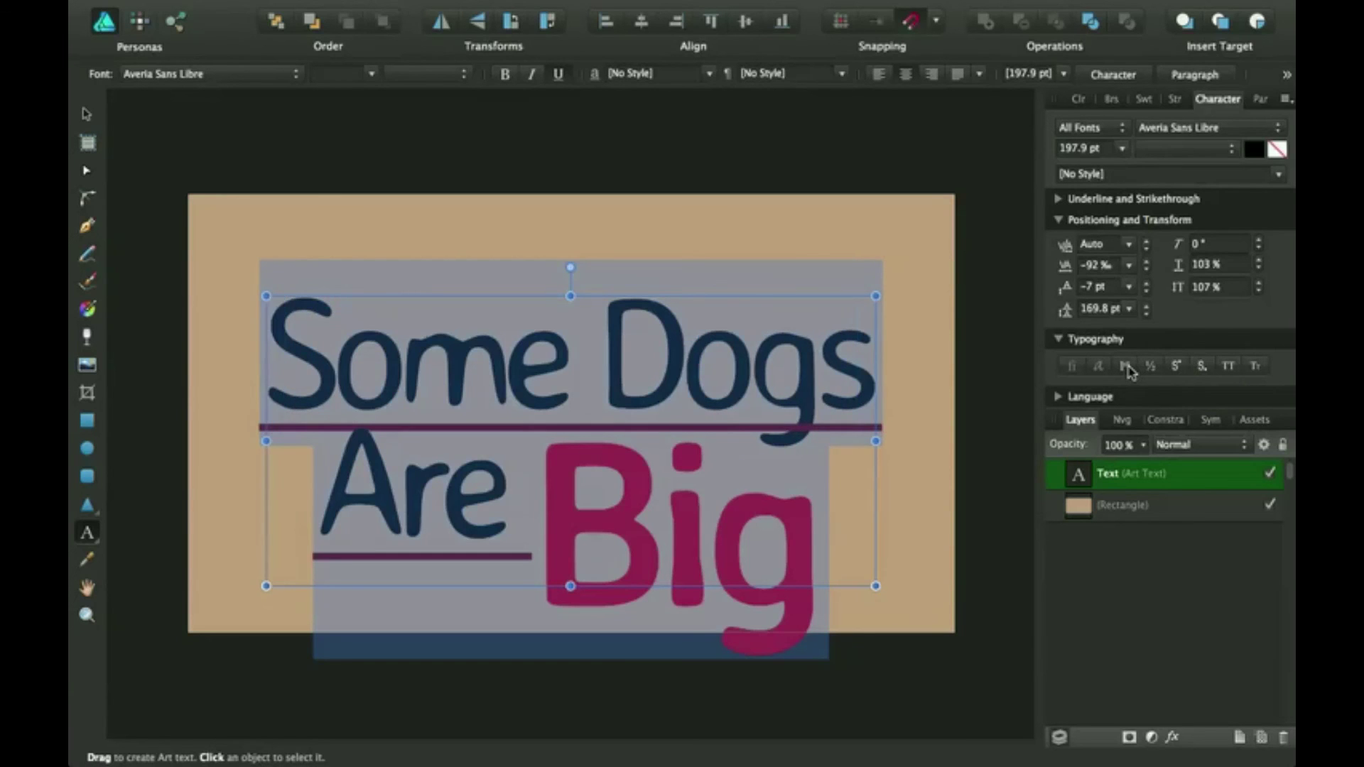
pyautogui.click(1179, 372)
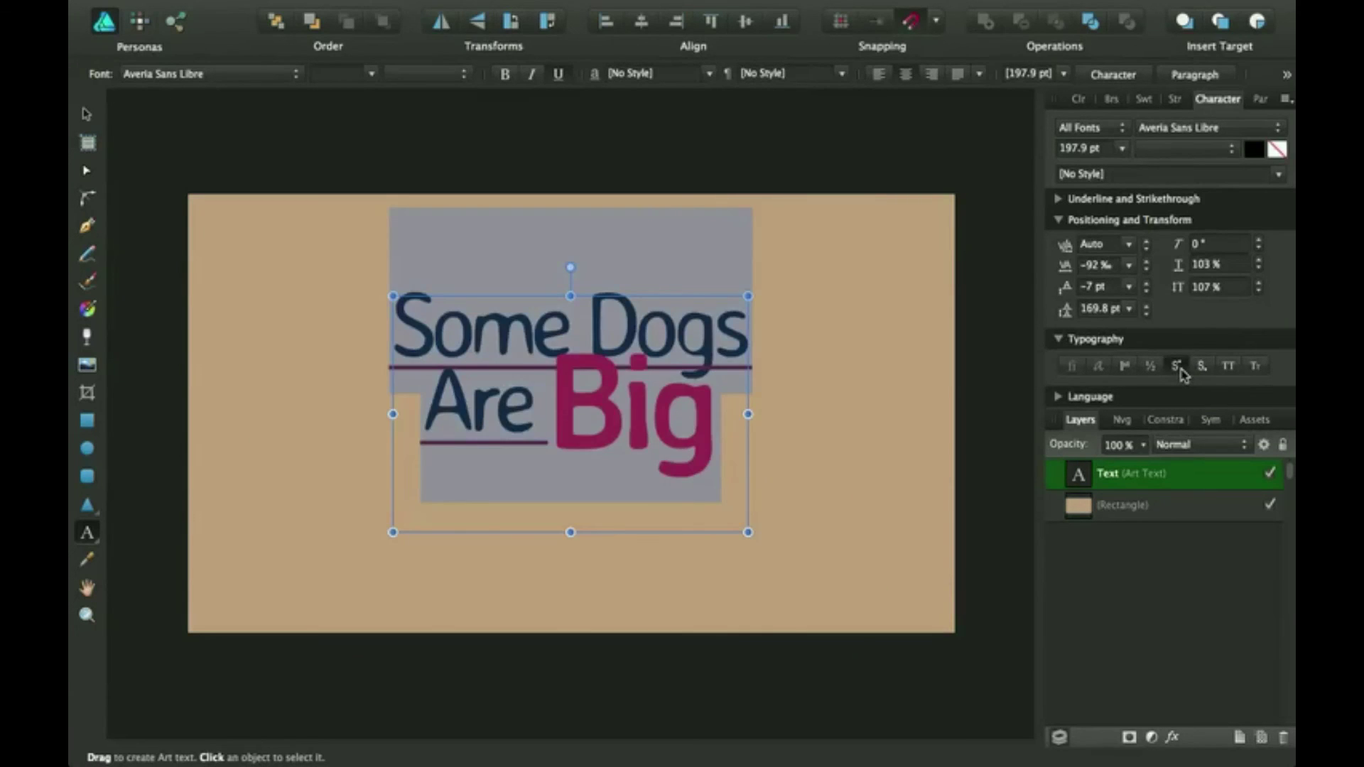
pyautogui.click(1180, 371)
pyautogui.click(1229, 368)
pyautogui.click(1230, 368)
pyautogui.click(1235, 371)
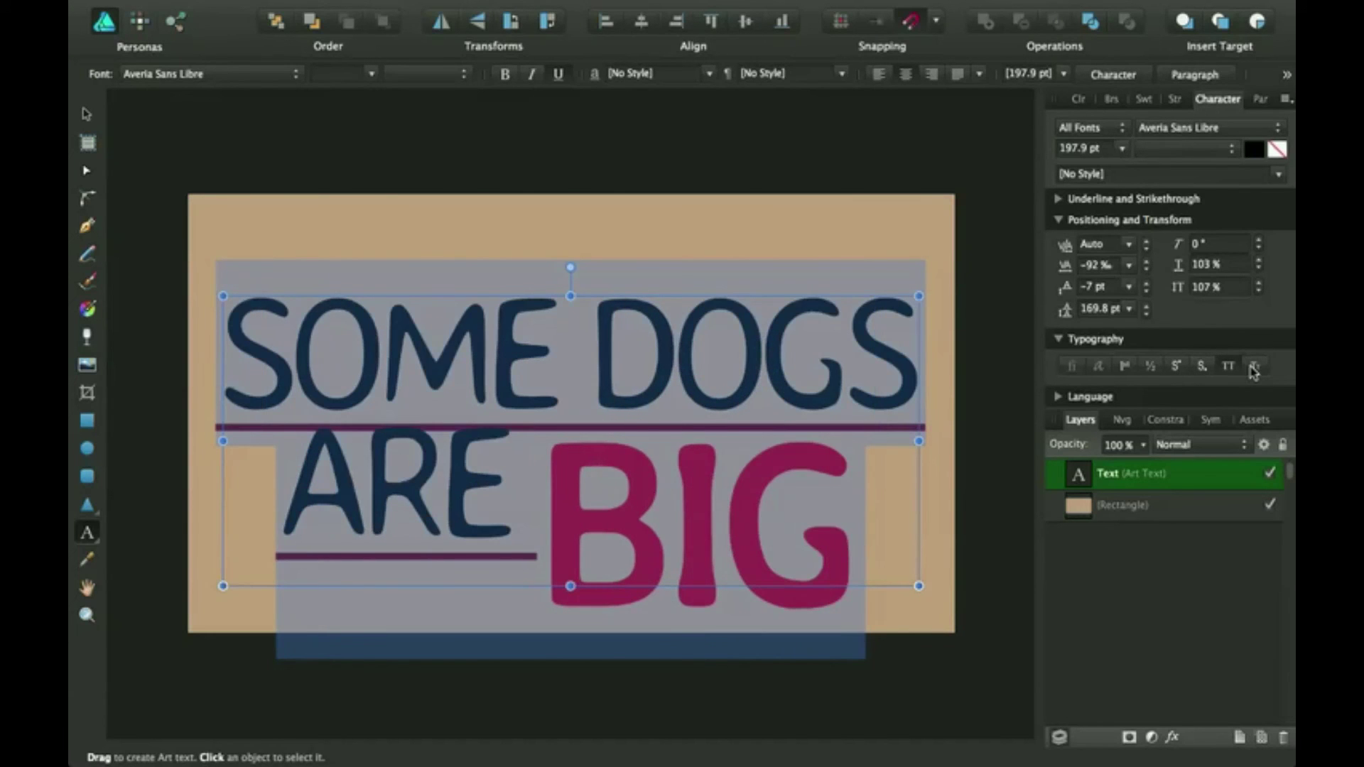
pyautogui.click(1254, 370)
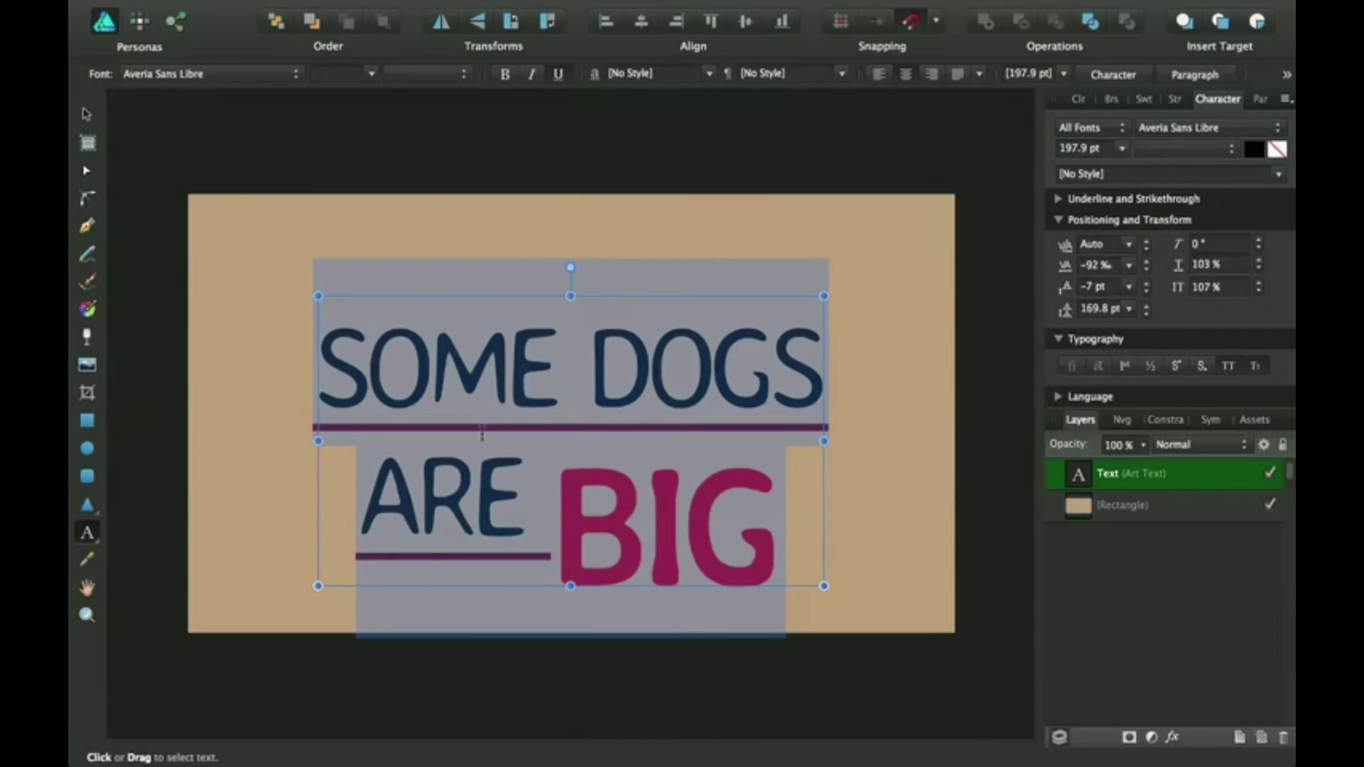
# Step: Add a space between ARE and BIG and set the text to No Underline
pyautogui.click(556, 524)
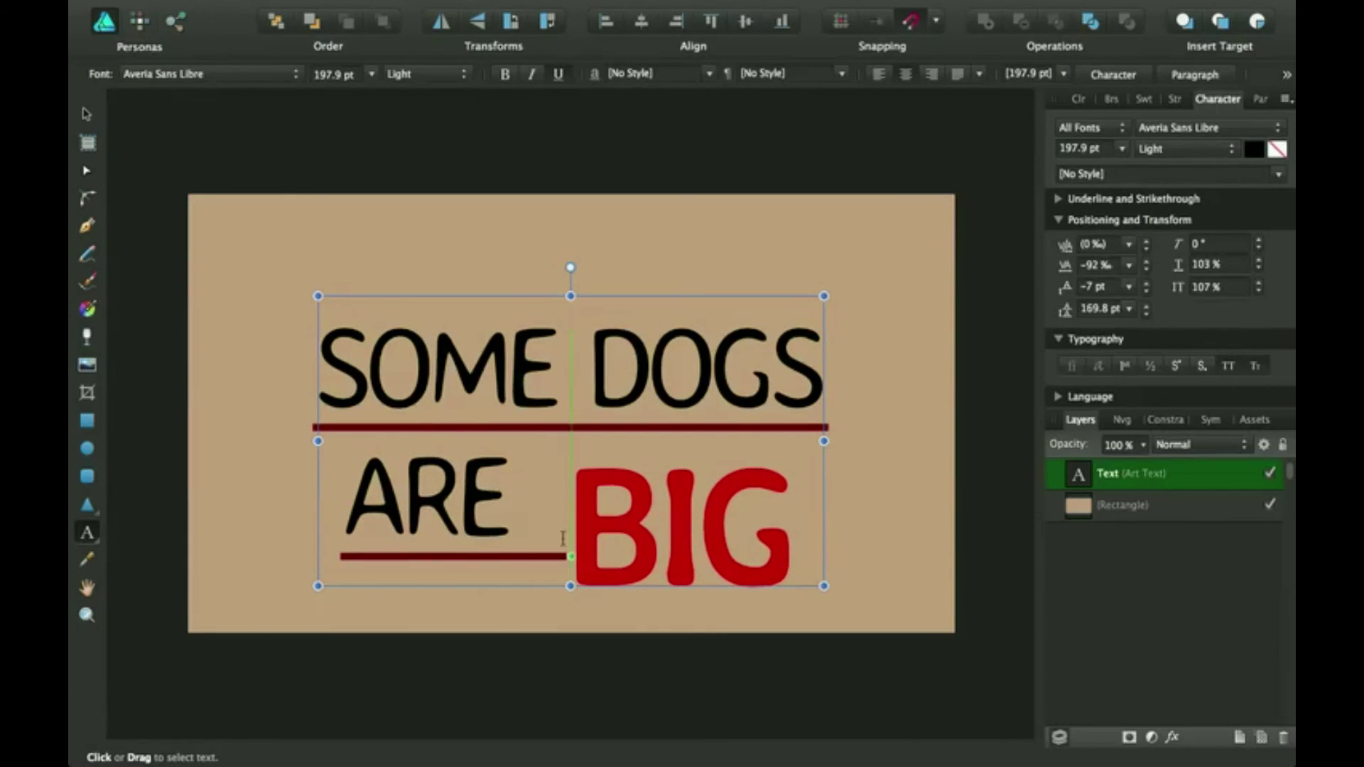
pyautogui.click(1061, 199)
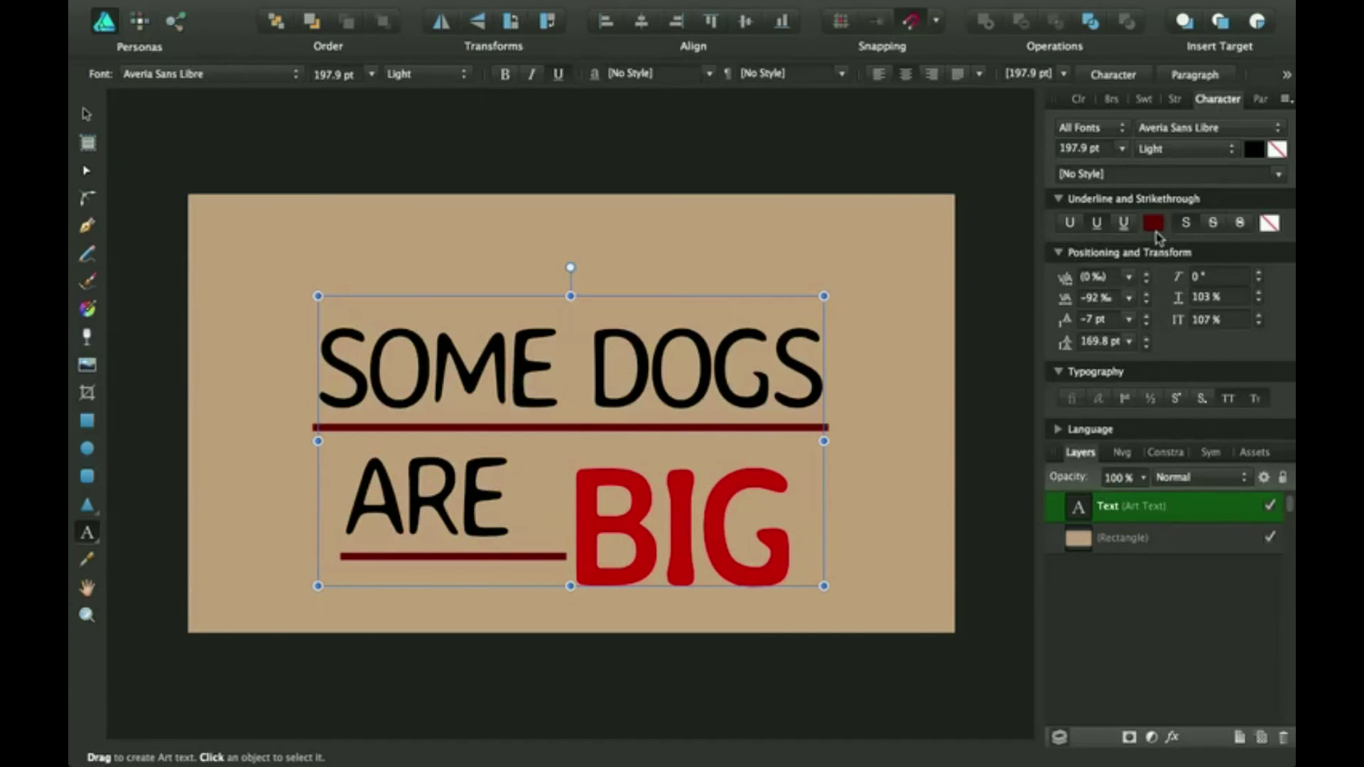
pyautogui.click(1070, 225)
pyautogui.click(1070, 225)
pyautogui.press('Escape')
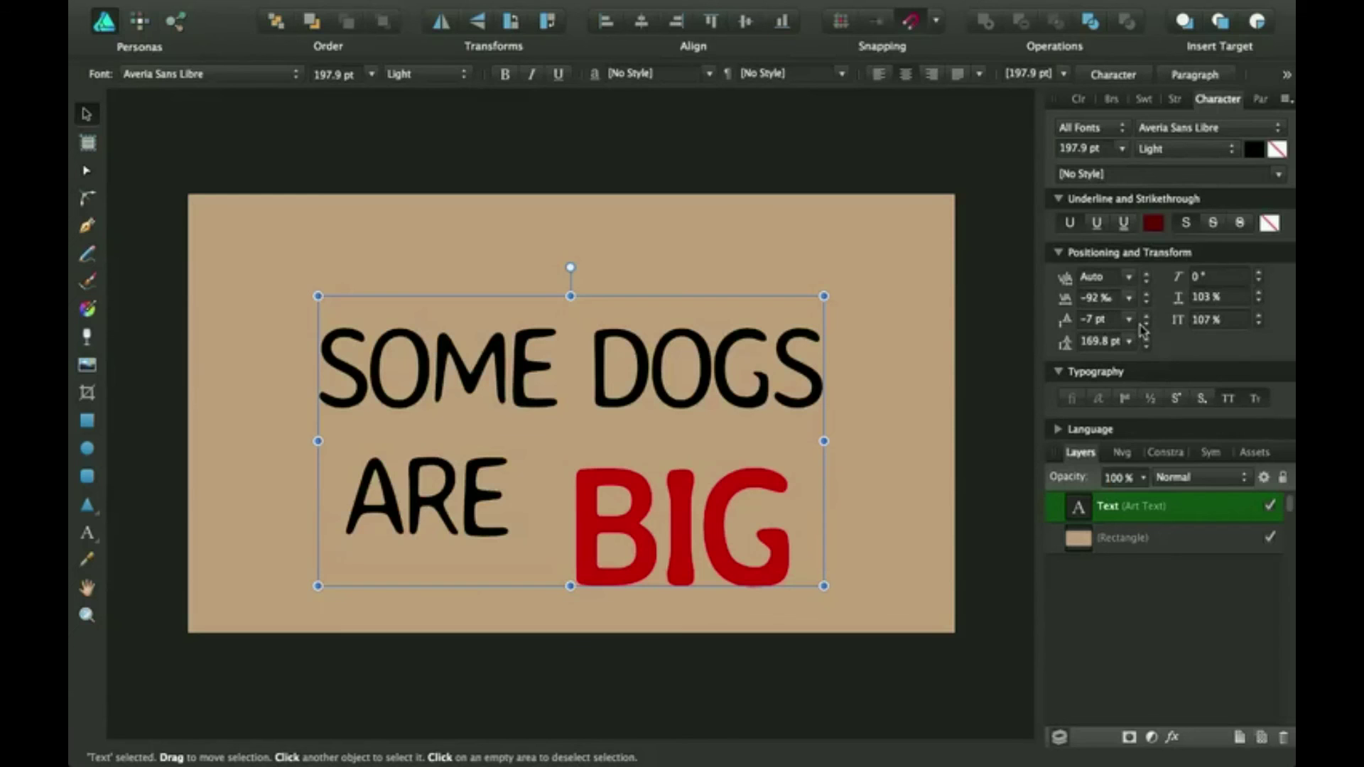
# Step: Tighten the line leading to 130 pt, then leave text editing
pyautogui.click(1146, 345)
pyautogui.click(1129, 342)
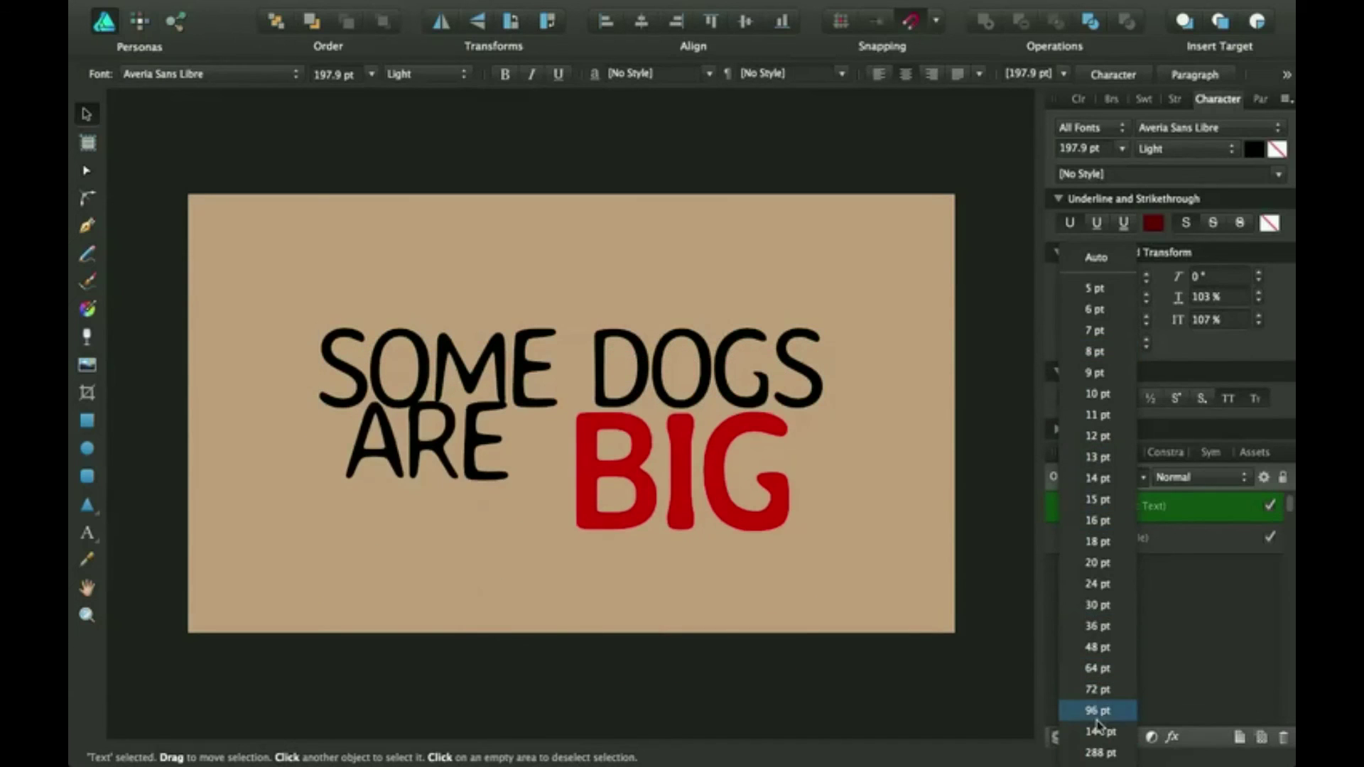
pyautogui.click(1098, 343)
pyautogui.press('Return')
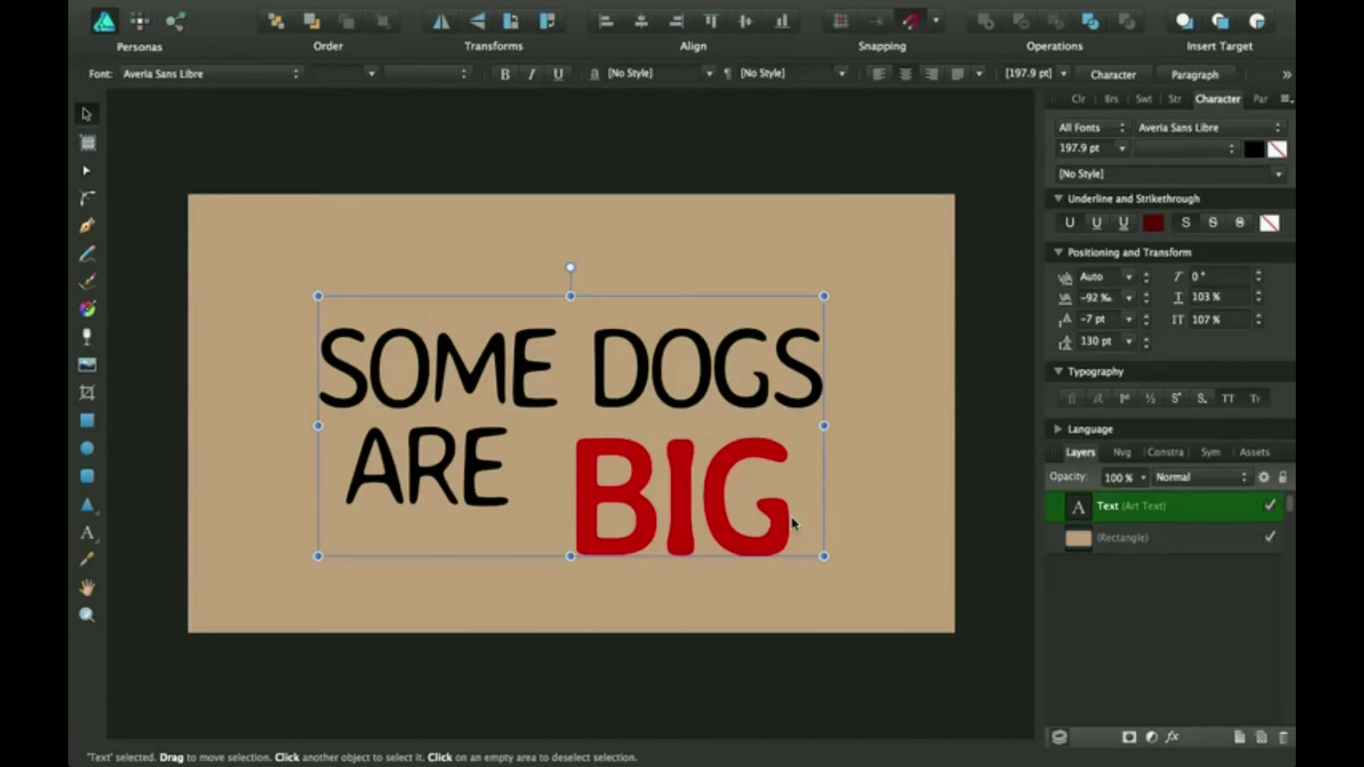
pyautogui.press('t')
pyautogui.click(419, 508)
pyautogui.press('Escape')
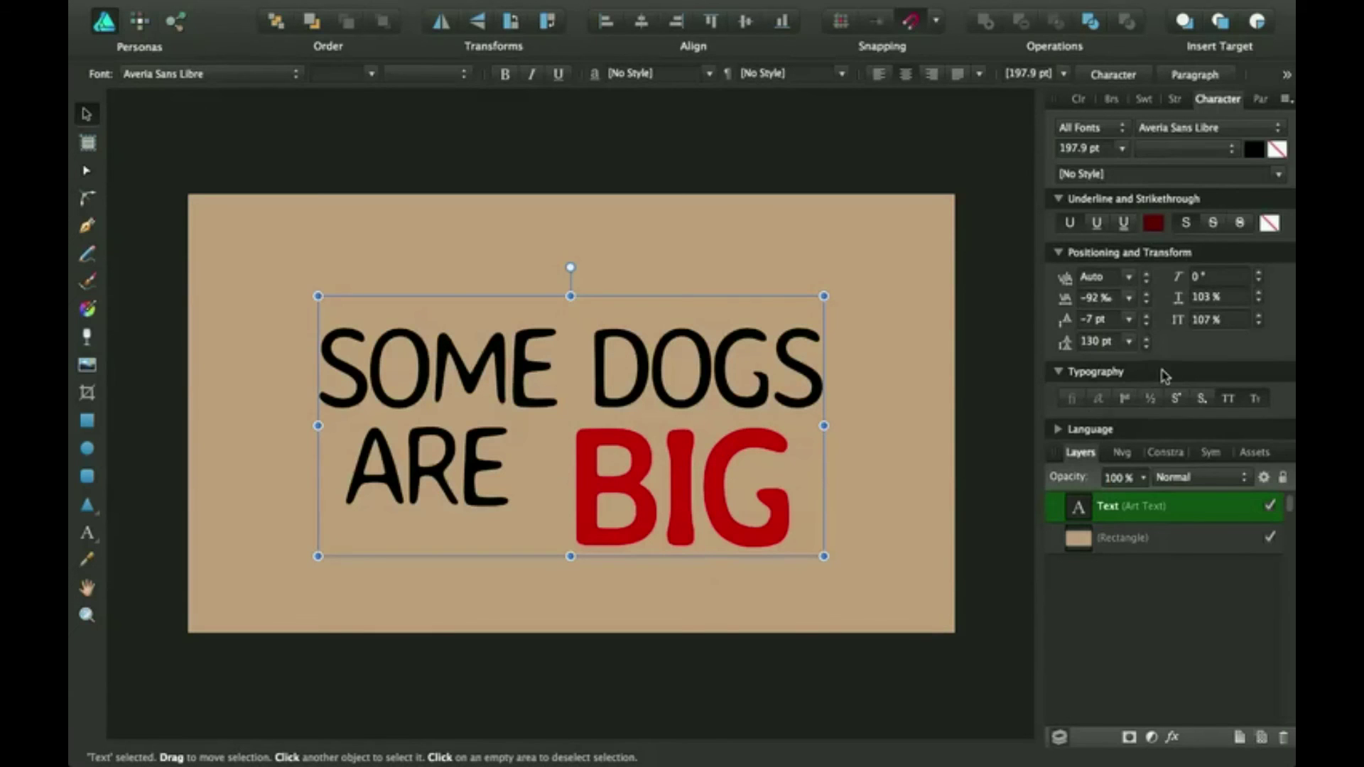
# Step: Collapse the Character panel's Typography, Positioning and Transform, and Underline sections
pyautogui.click(1059, 373)
pyautogui.click(1059, 253)
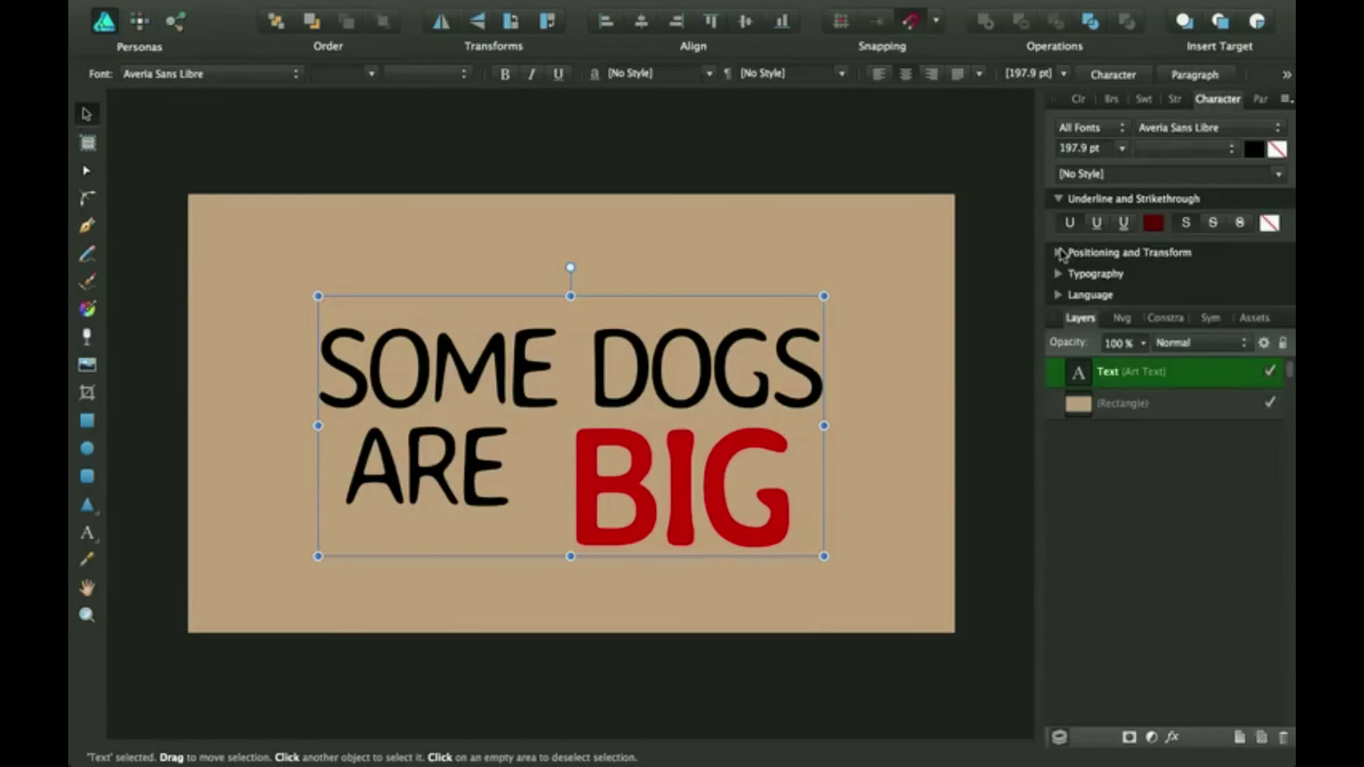
pyautogui.click(1063, 199)
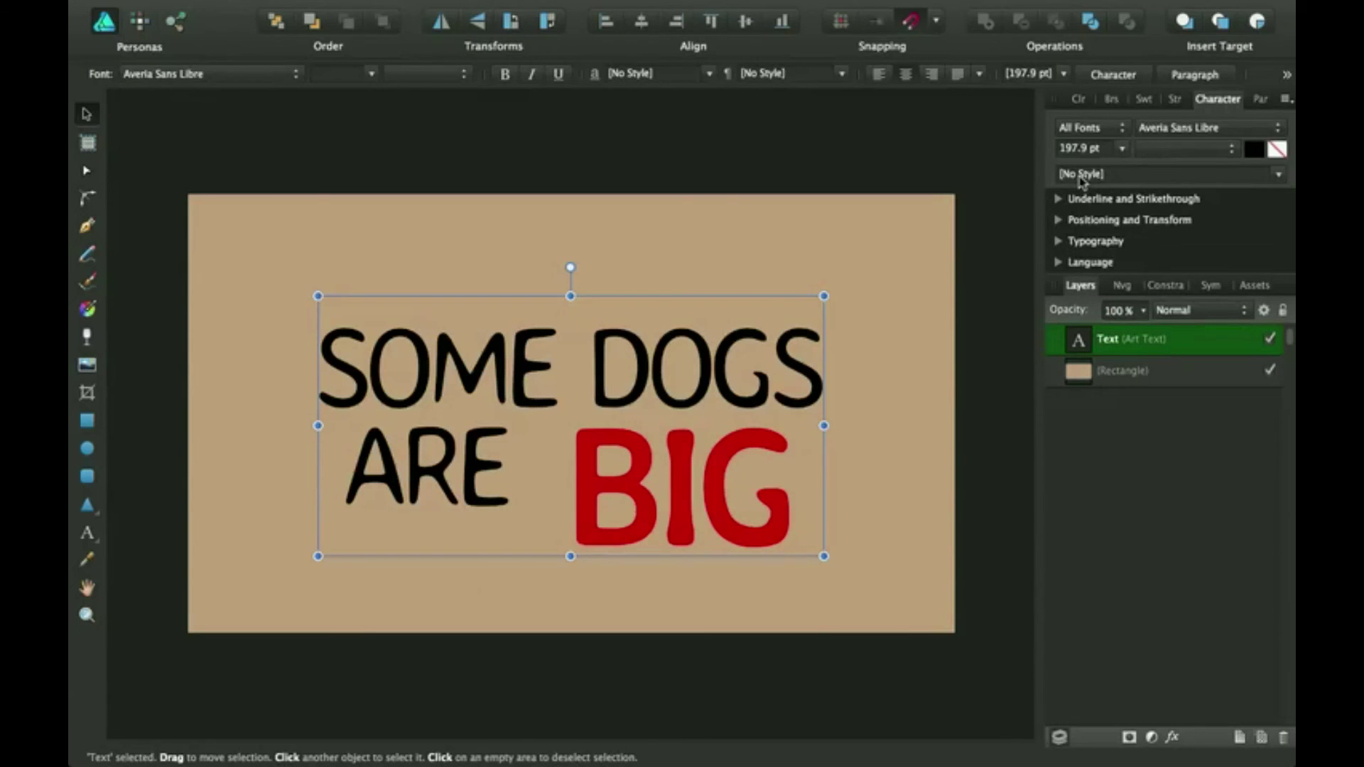